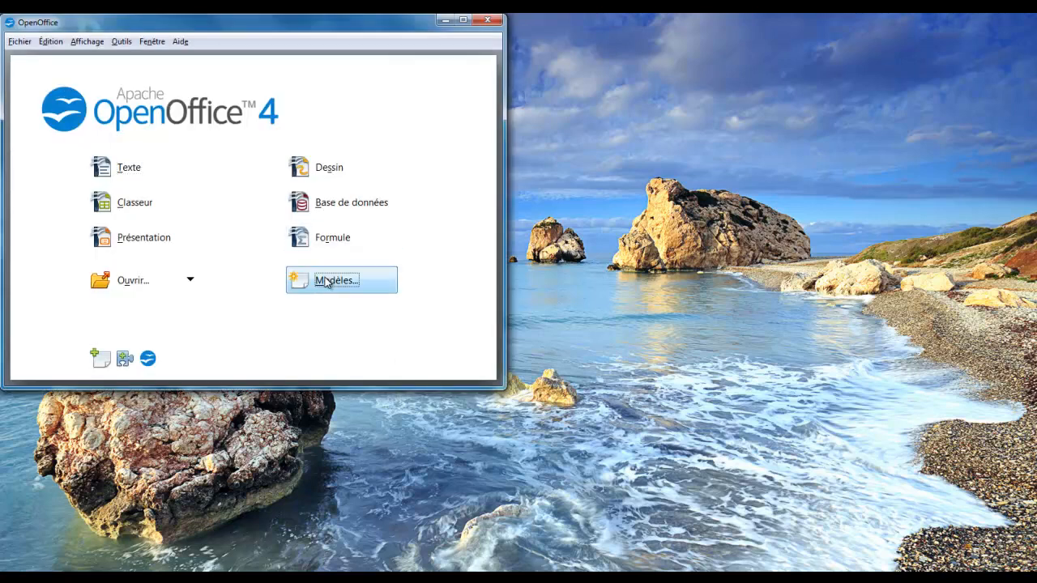
- Create a new text document from the Modèle-Ebook template and maximize its window
click(325, 281)
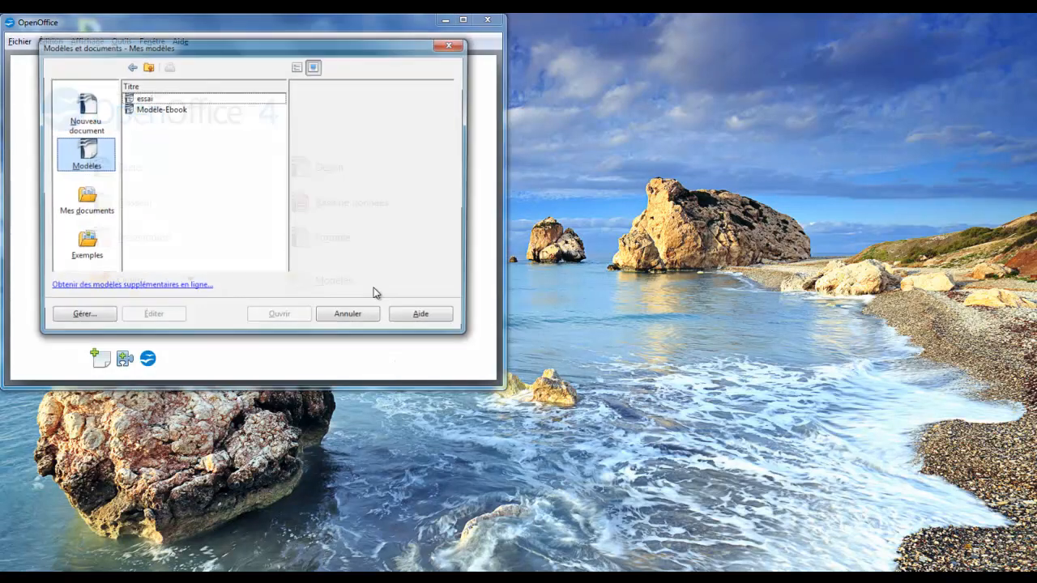
click(187, 109)
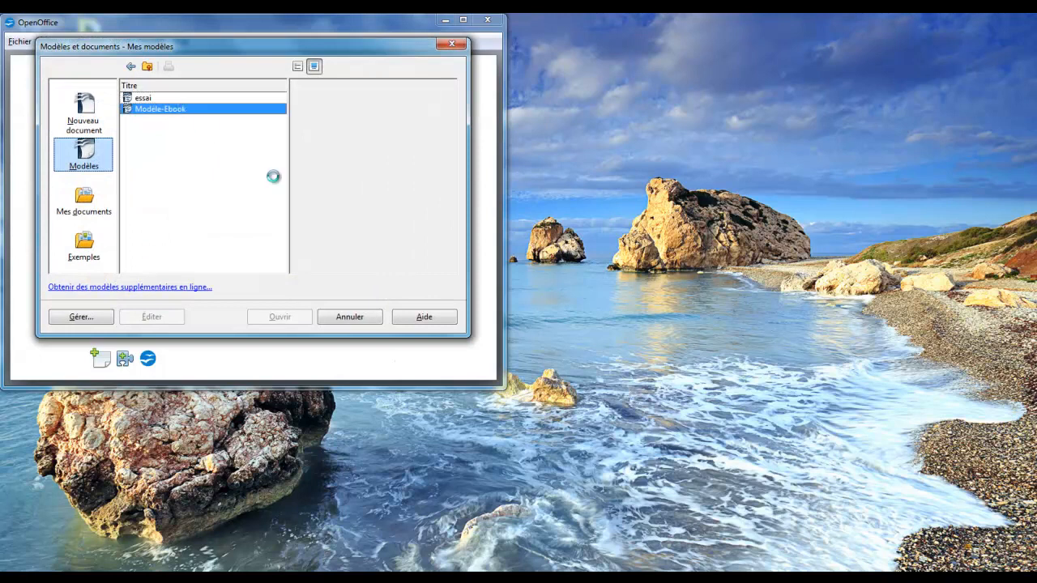
click(292, 320)
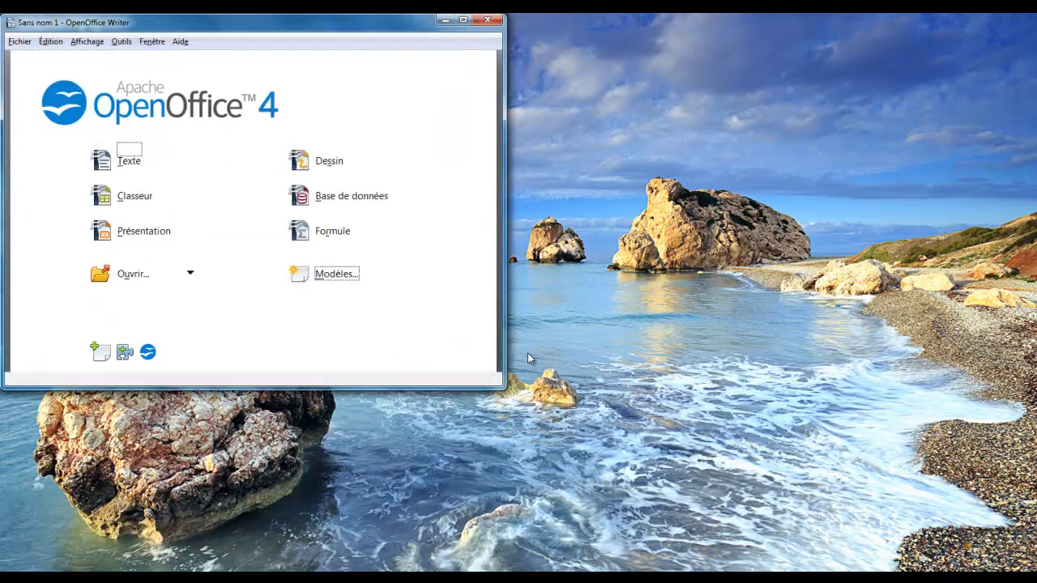
click(462, 20)
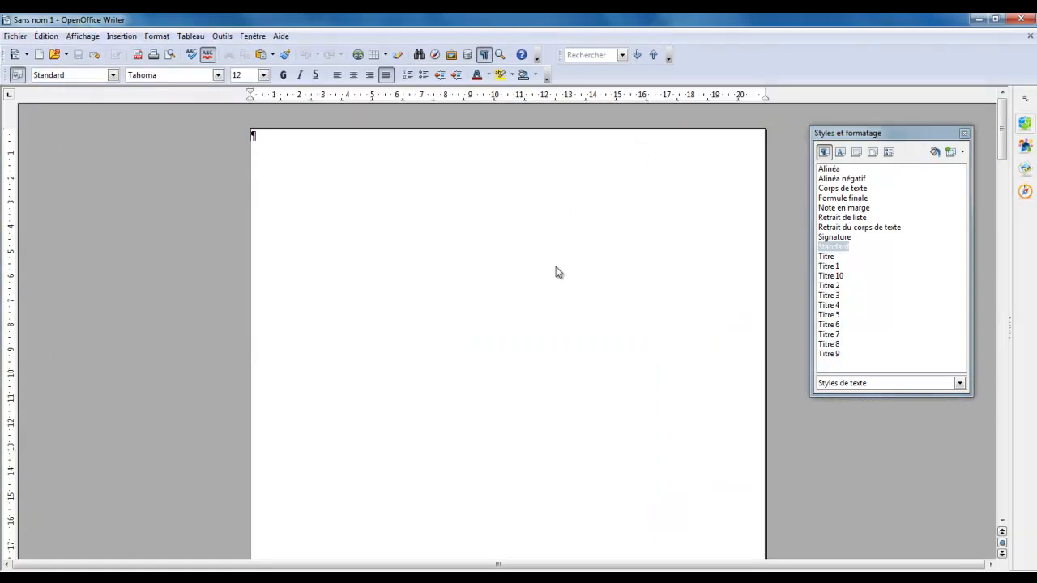
- Display the page styles in Styles et formatage and check the style used on the second page
key(F11)
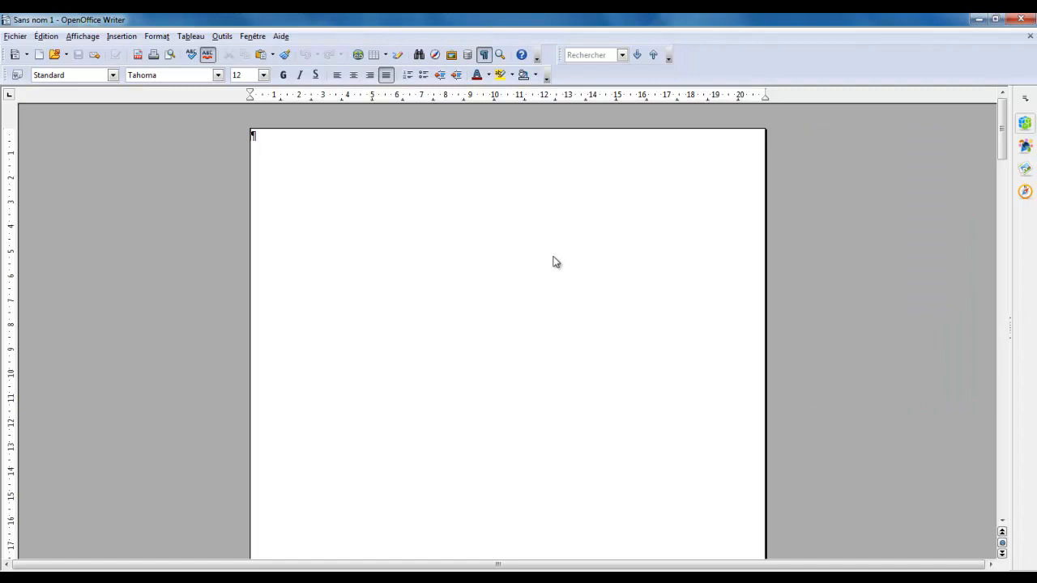
key(F11)
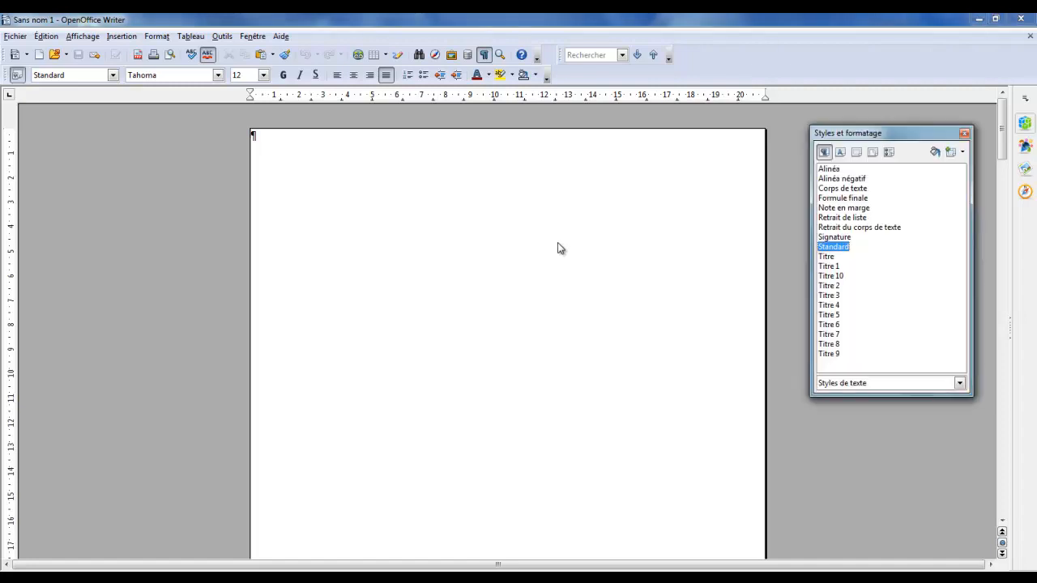
click(489, 155)
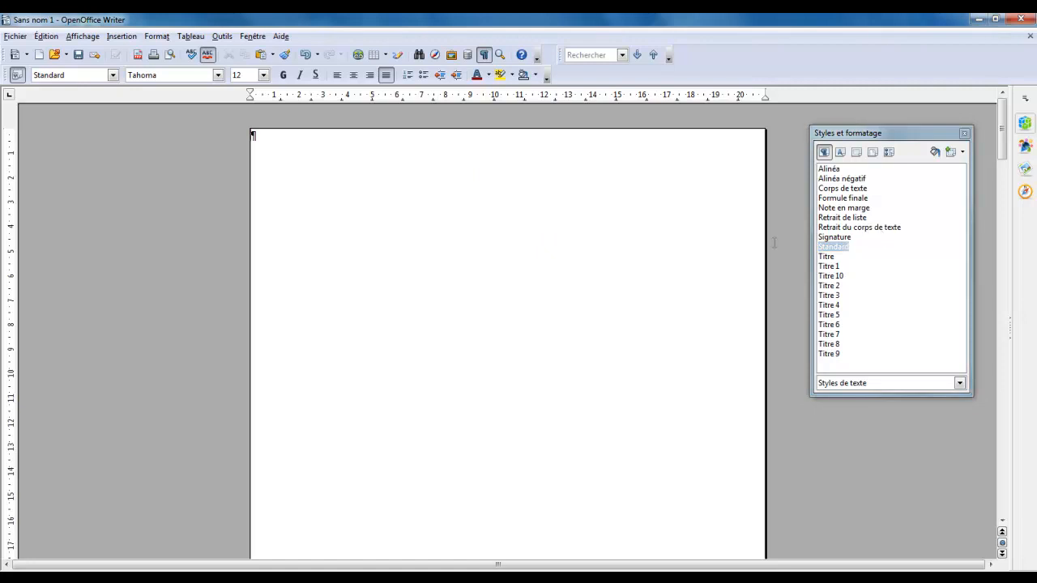
scroll(621, 295, down, 10)
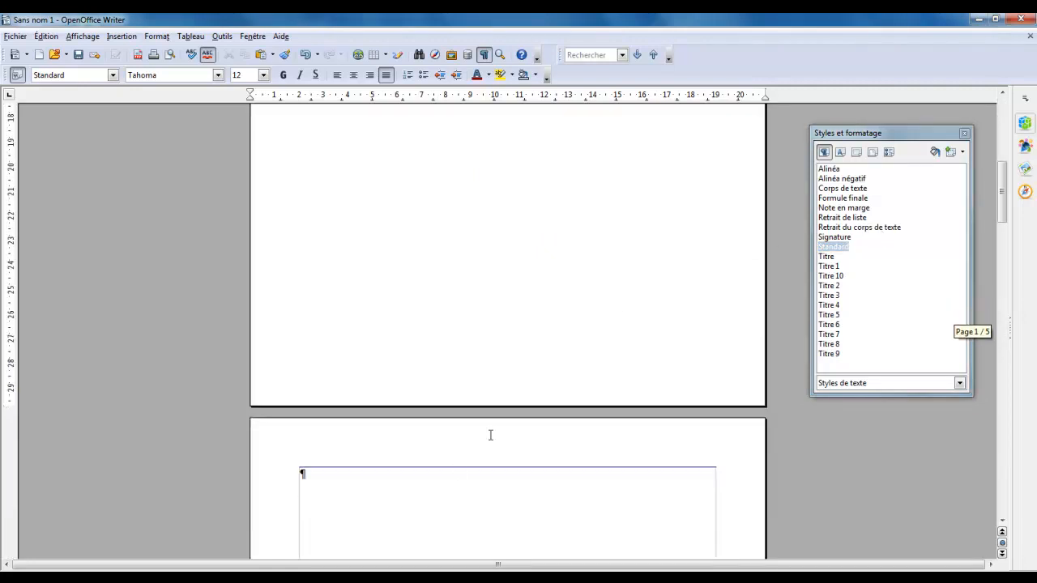
click(416, 475)
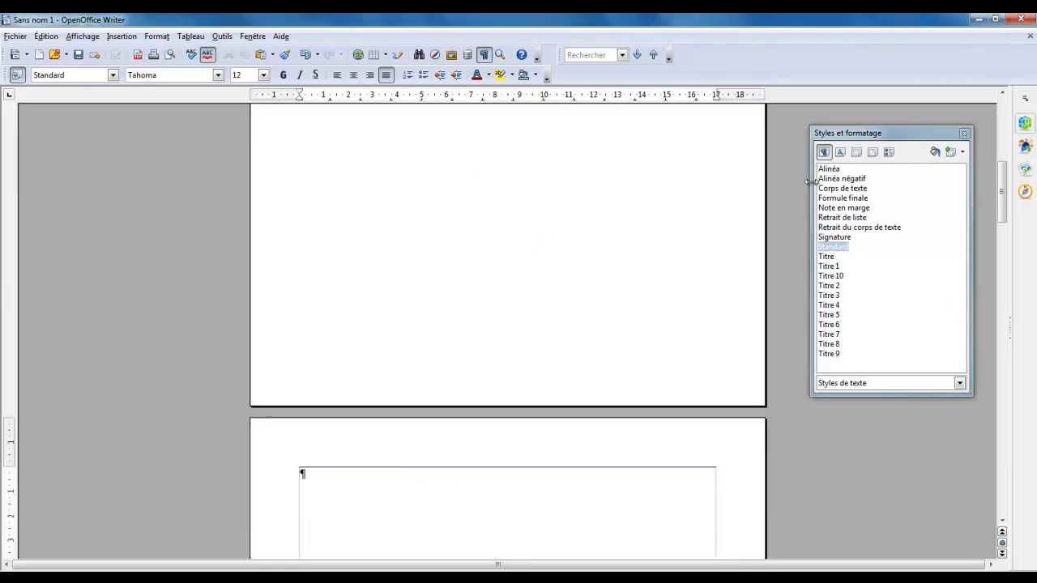
click(874, 153)
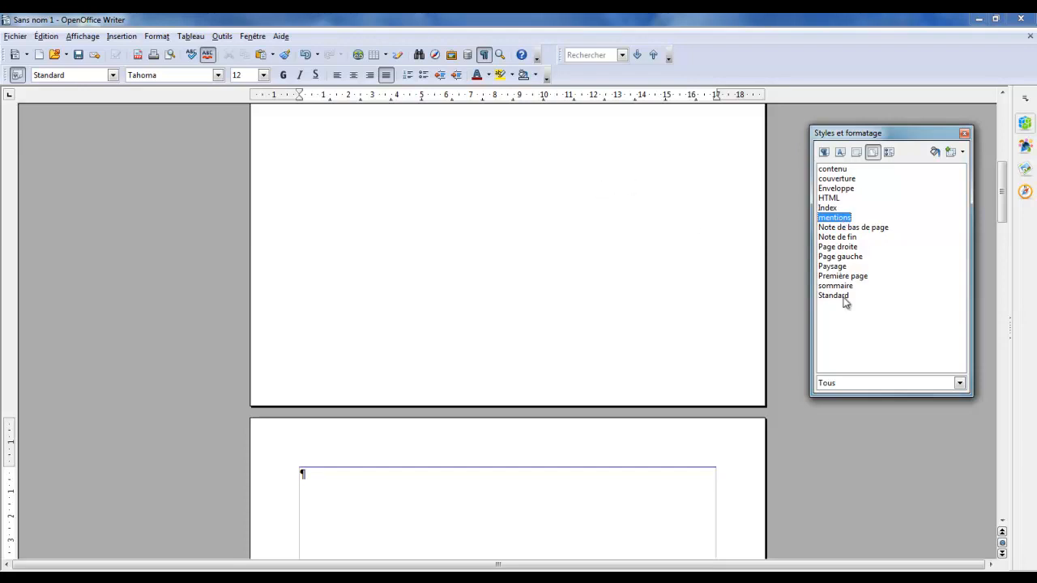
- Try the mentions page style on the cover page, and reapply the couverture style
drag(1002, 190, 1002, 126)
click(313, 142)
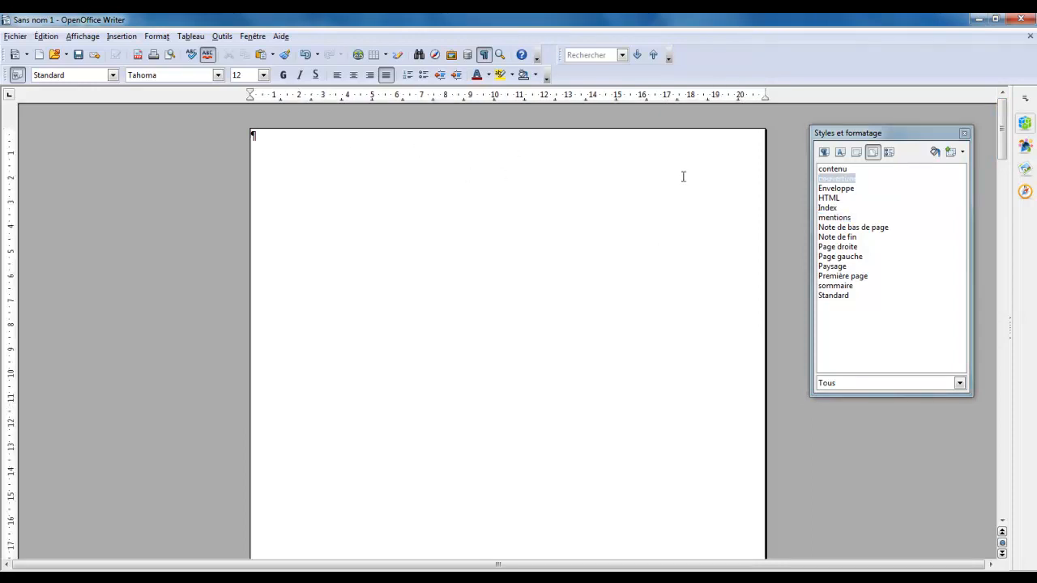
double_click(834, 217)
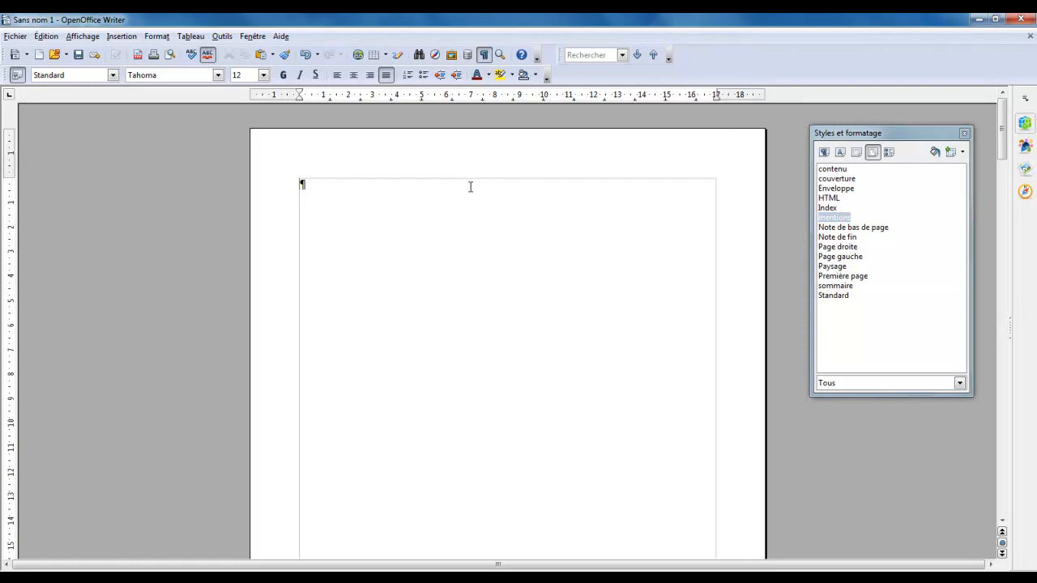
double_click(846, 179)
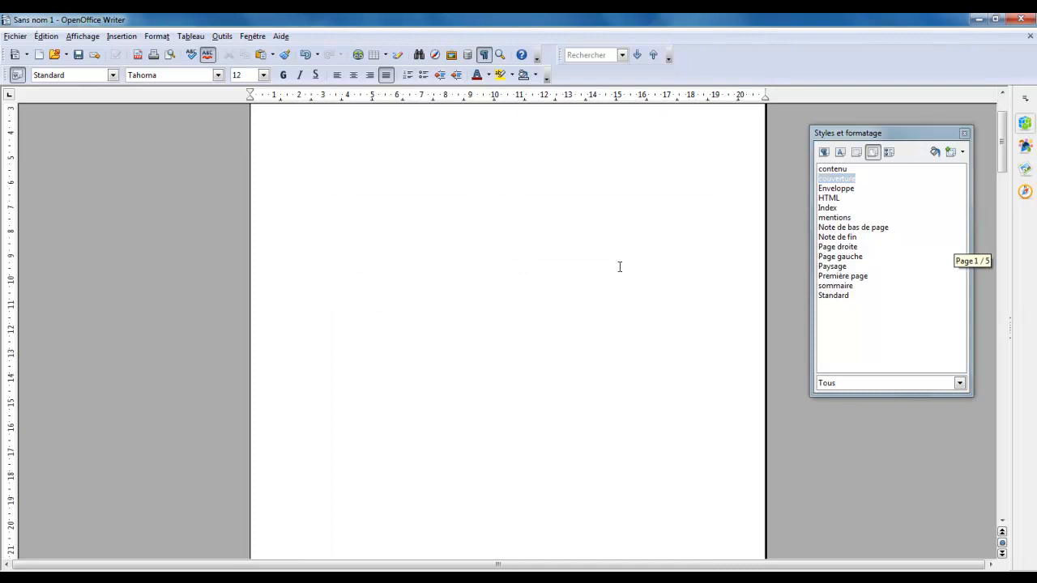
- Place the cursor at the start of the second page, and switch to Word to copy the entire legal notice text from Document1
scroll(571, 518, down, 5)
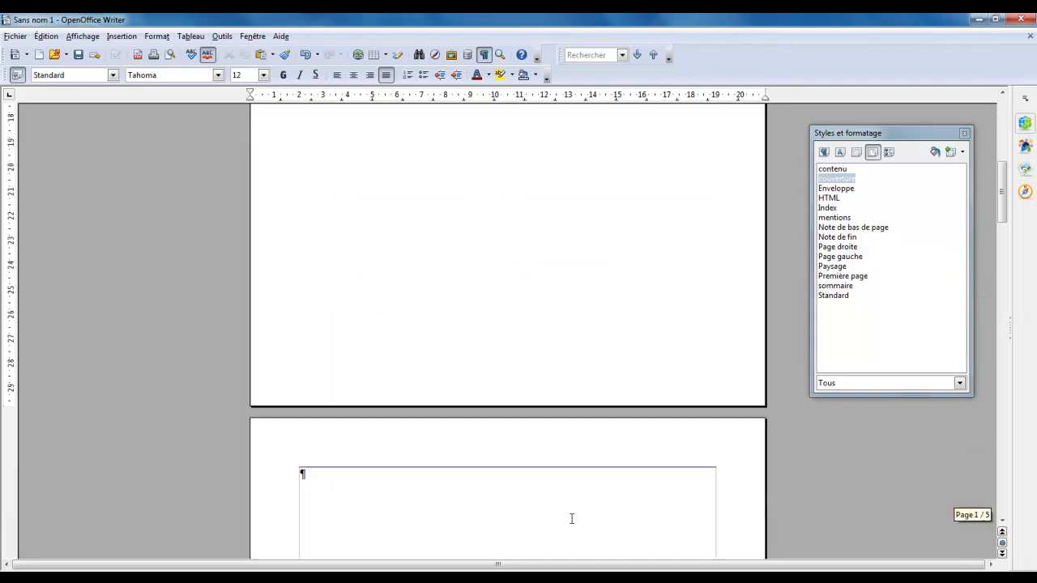
click(379, 475)
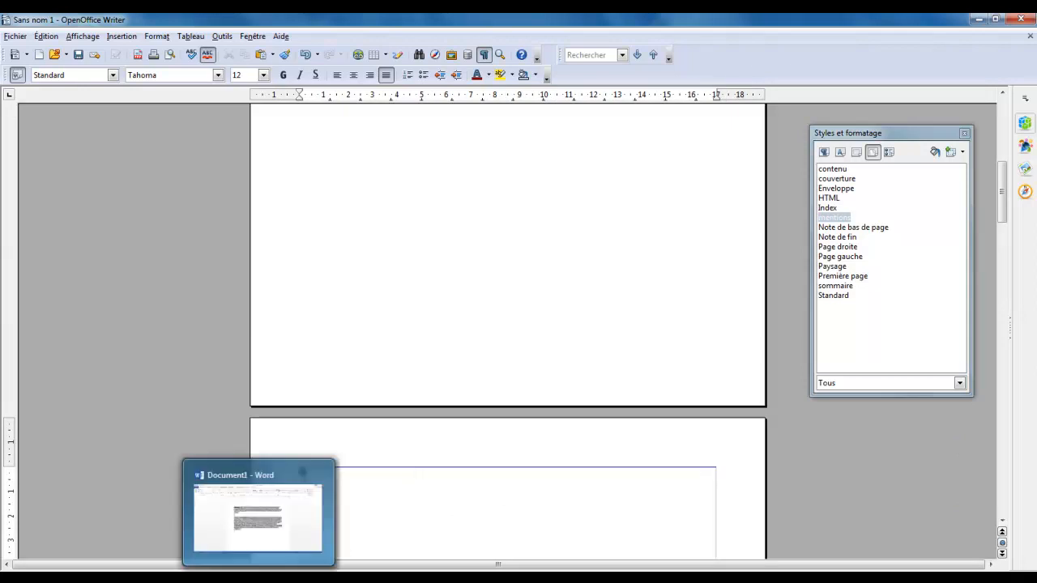
click(259, 578)
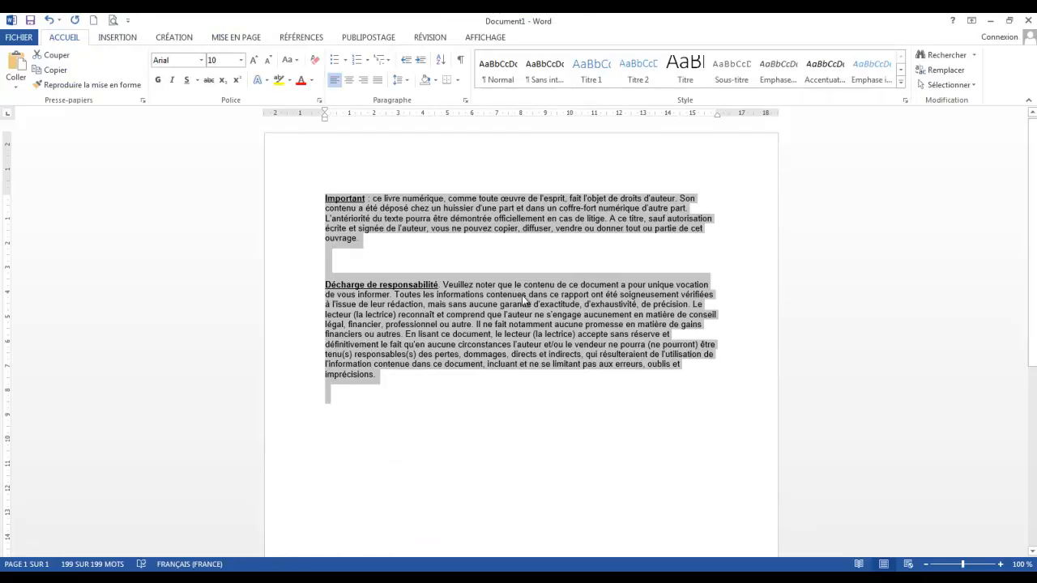
right_click(440, 216)
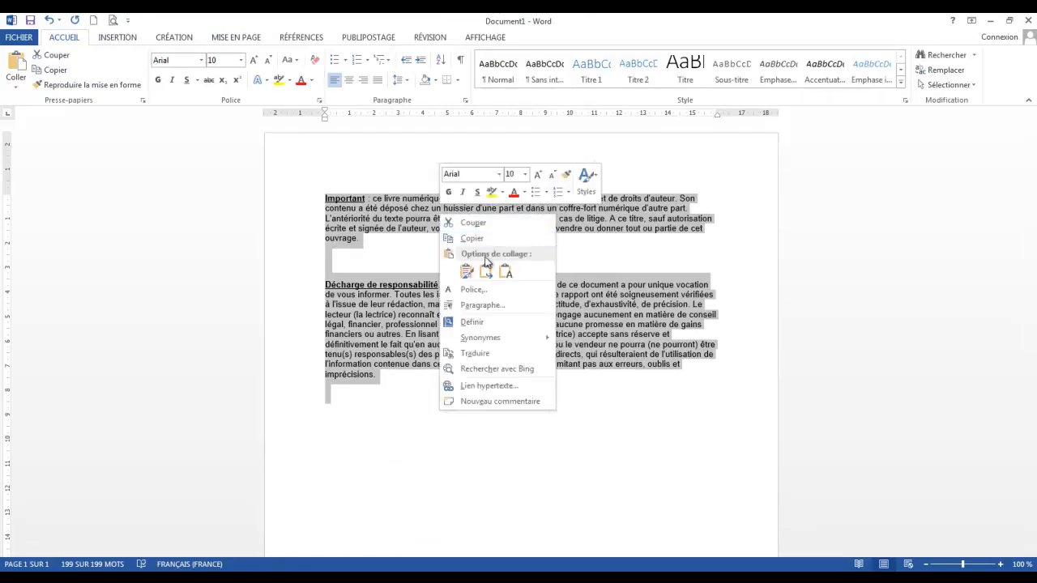
click(481, 239)
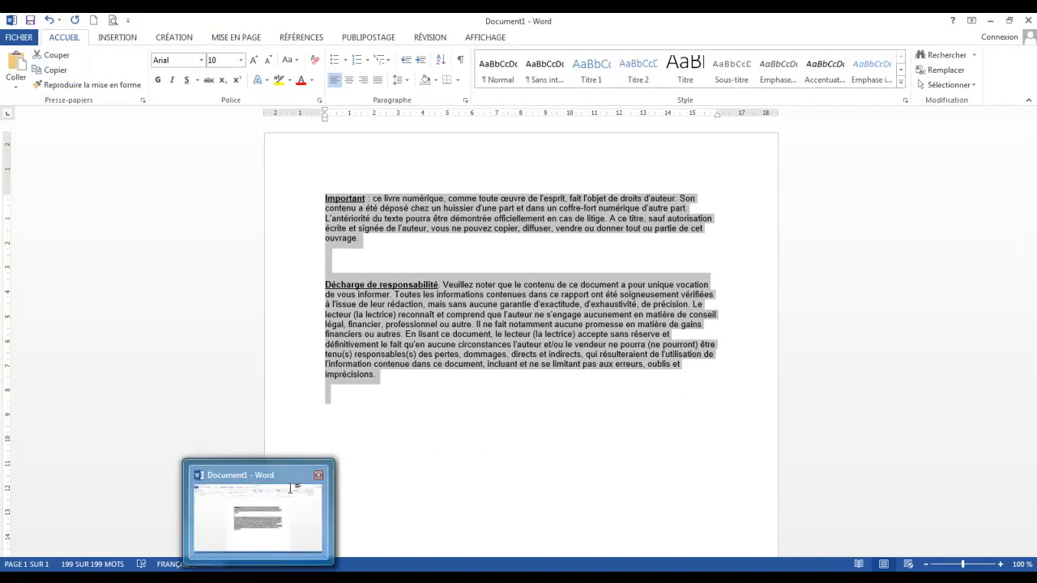
click(567, 402)
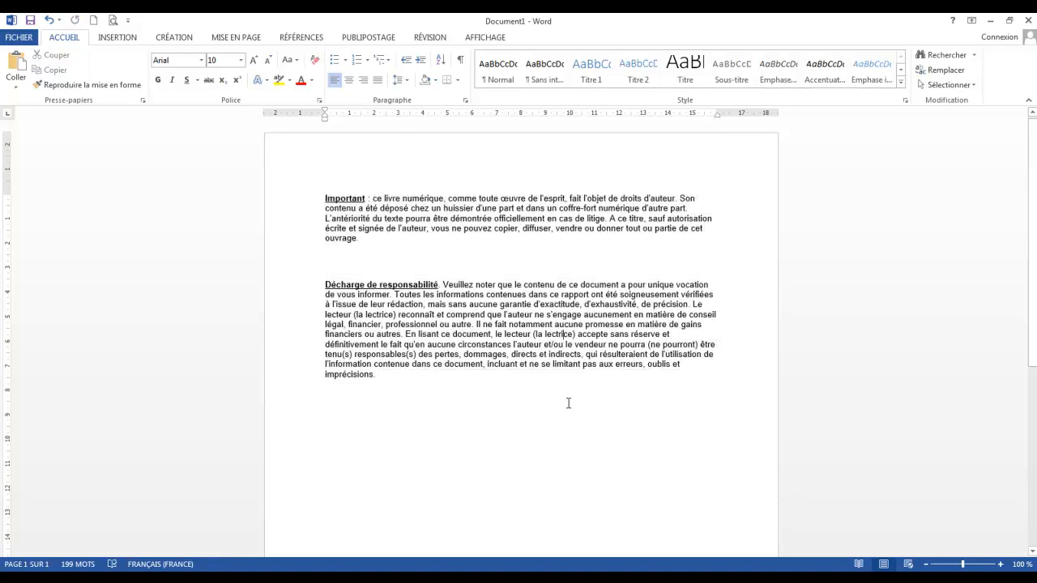
key(ctrl+a)
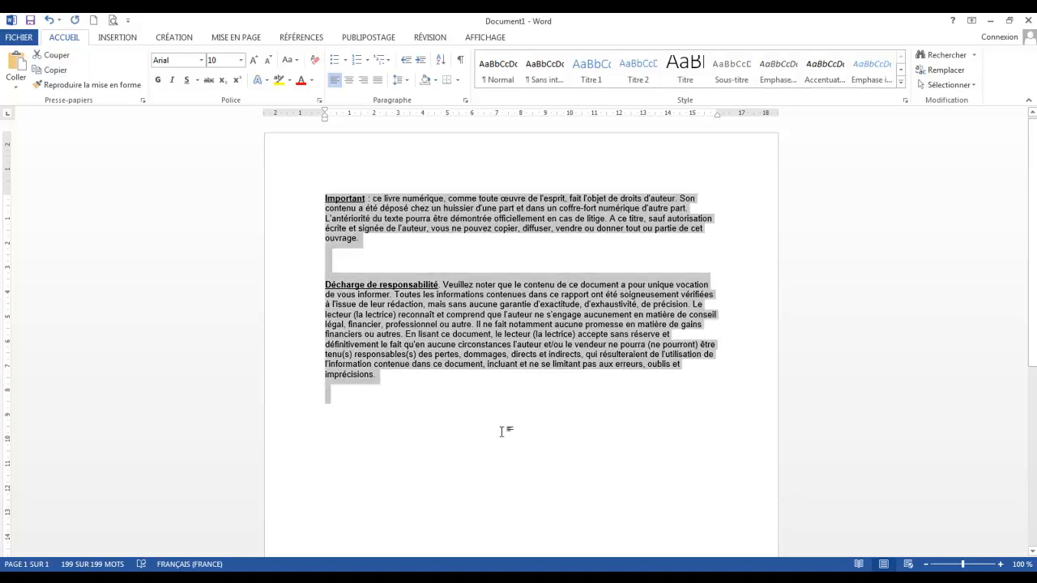
right_click(438, 311)
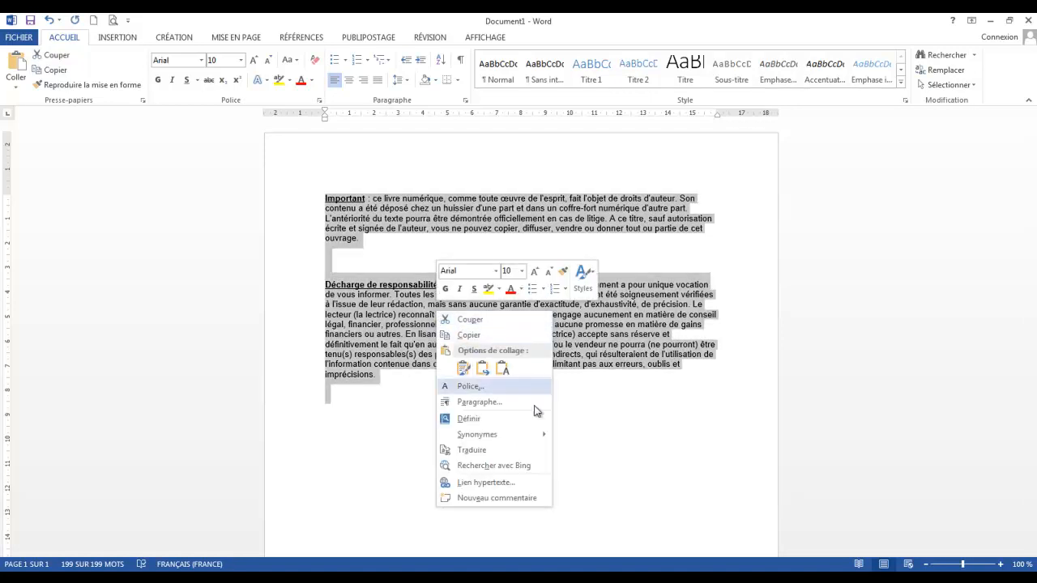
click(470, 334)
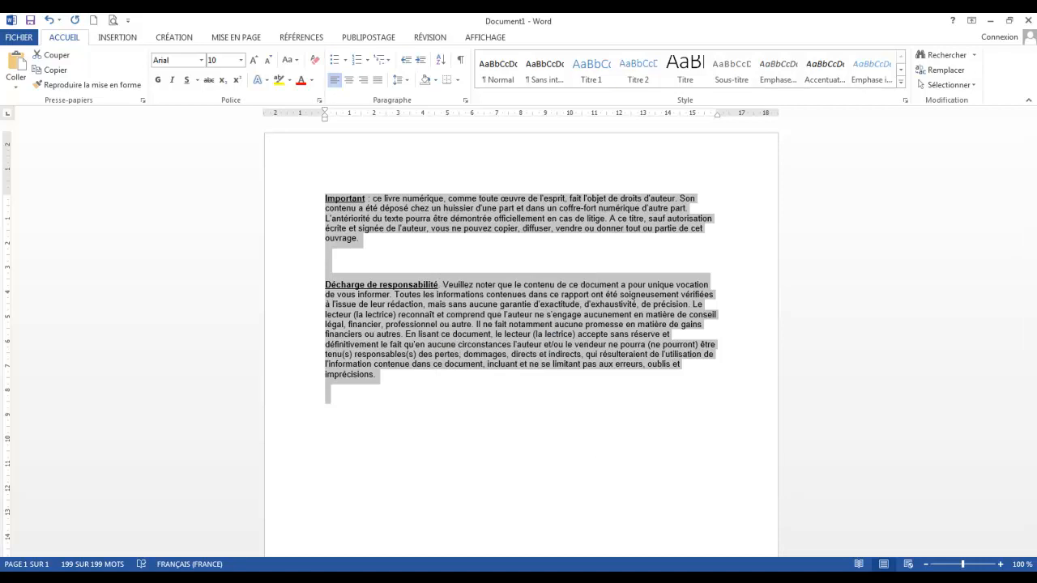
- Switch back to OpenOffice Writer and paste the copied legal notices on the second page as unformatted text (Texte non formaté)
key(alt+Tab)
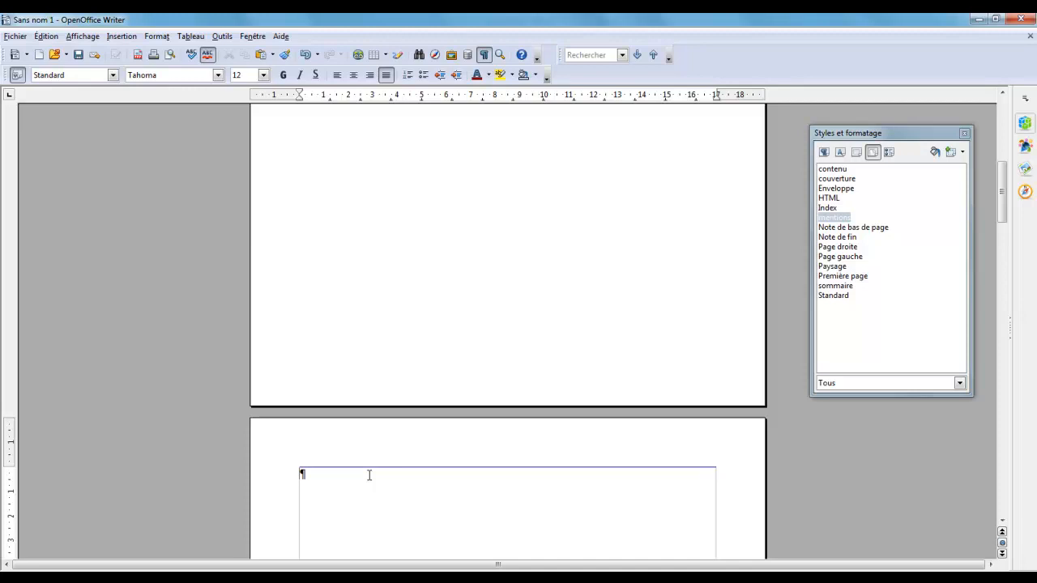
click(49, 37)
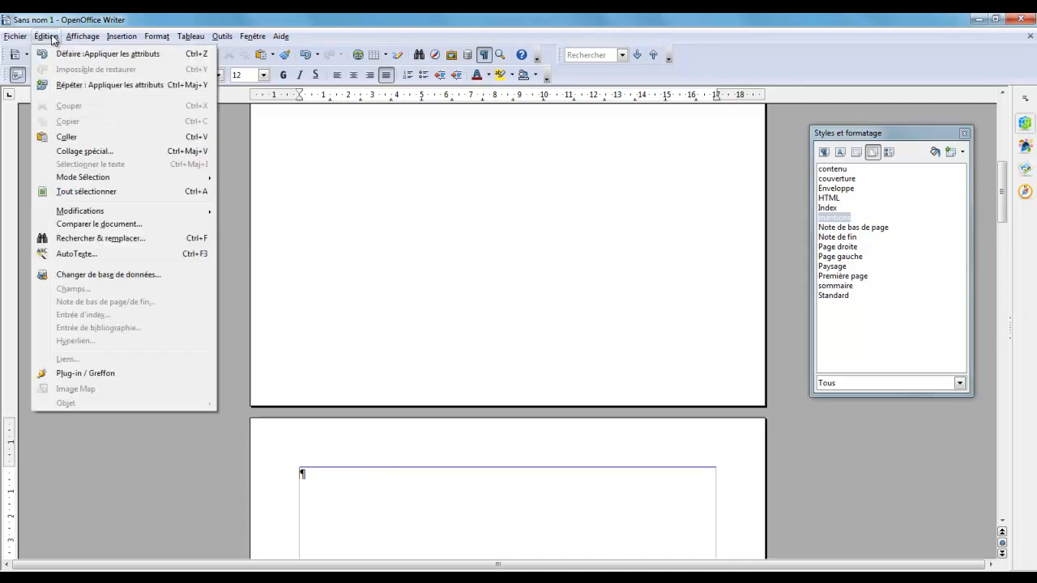
click(93, 151)
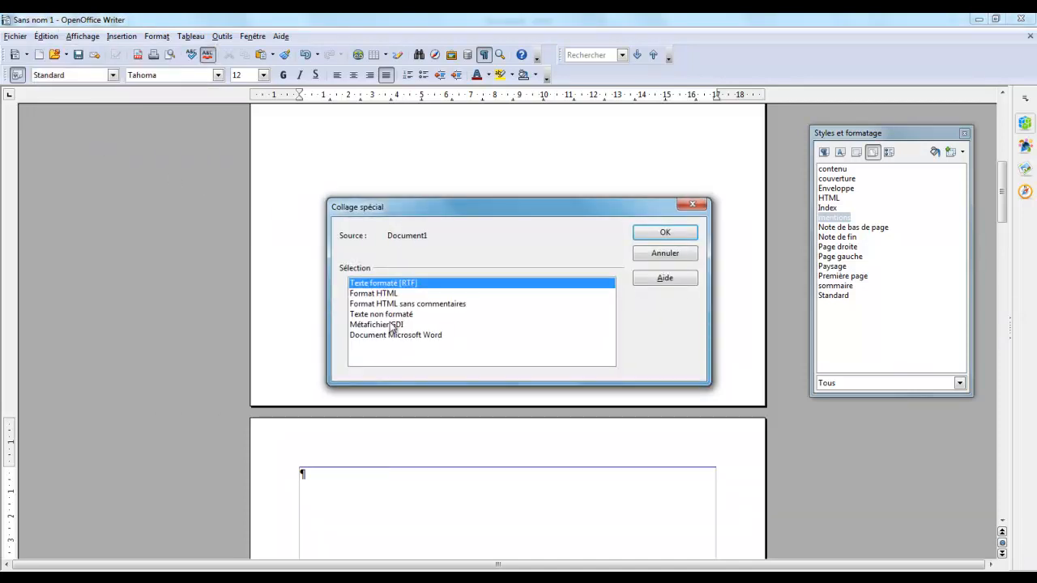
click(393, 315)
click(653, 236)
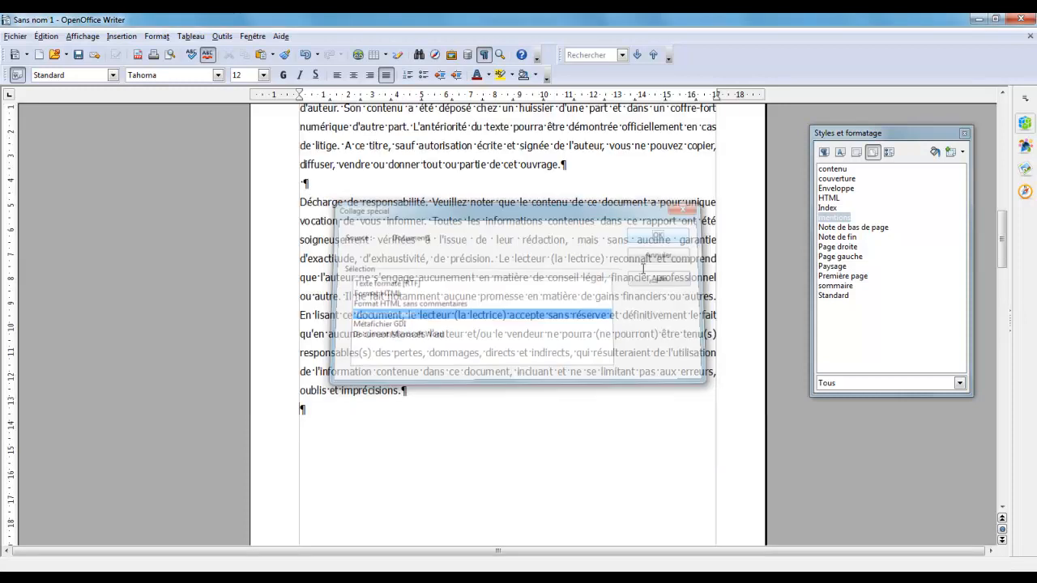
scroll(478, 478, up, 5)
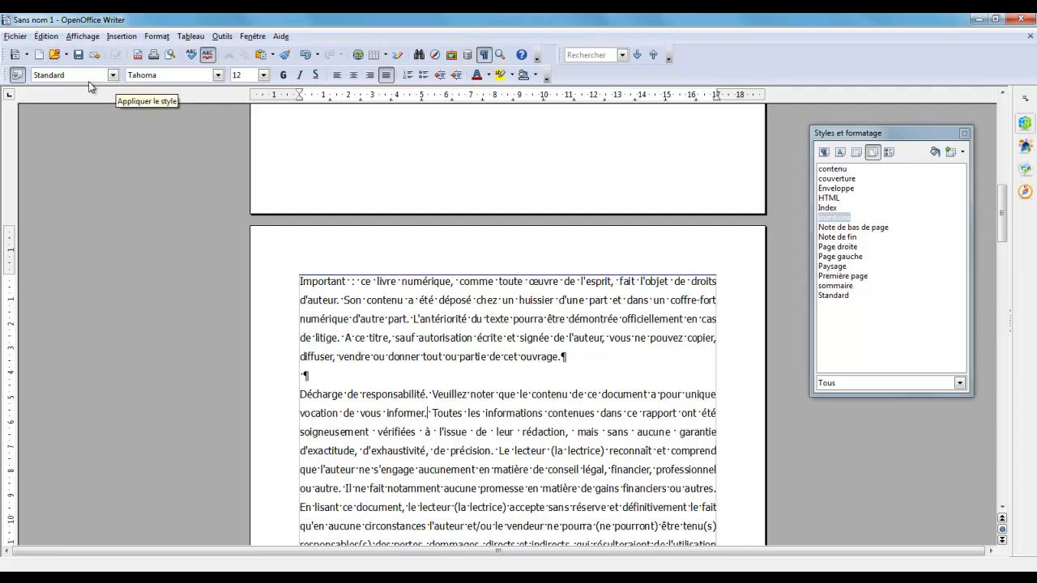
- Display the paragraph styles and examine the Standard style and its options in the full style list
click(824, 152)
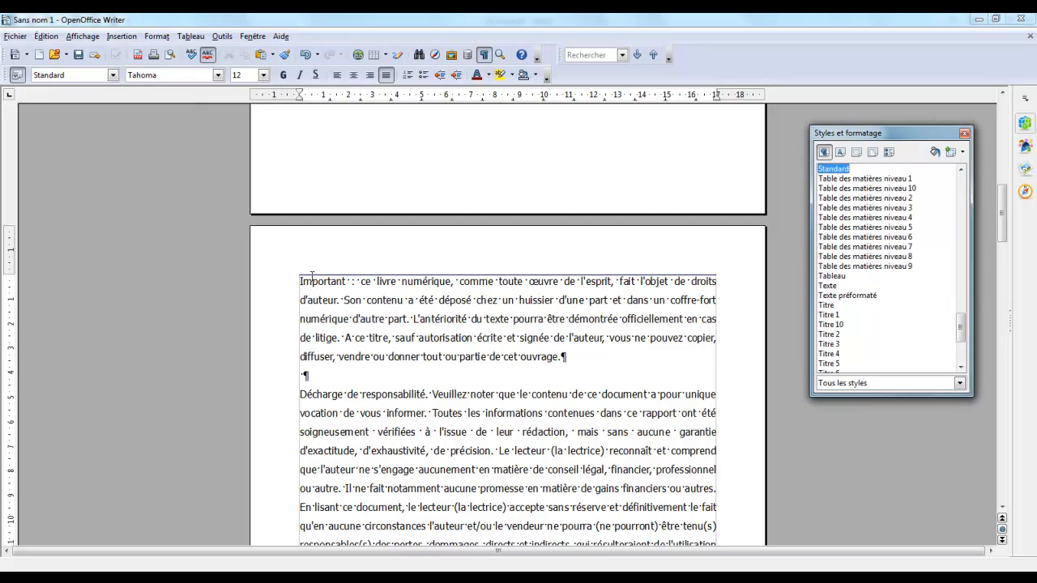
scroll(452, 383, down, 1)
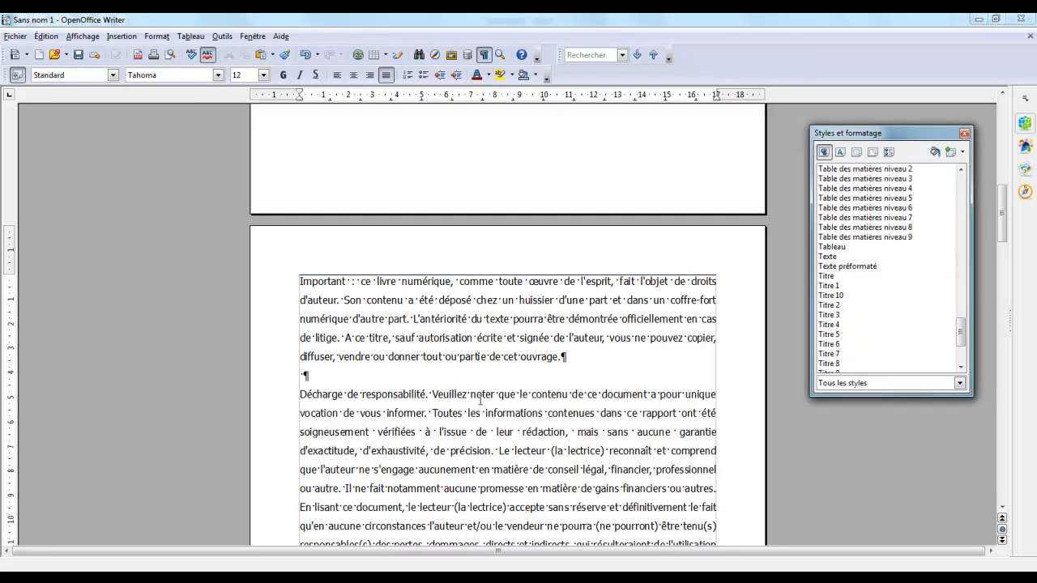
scroll(501, 409, down, 2)
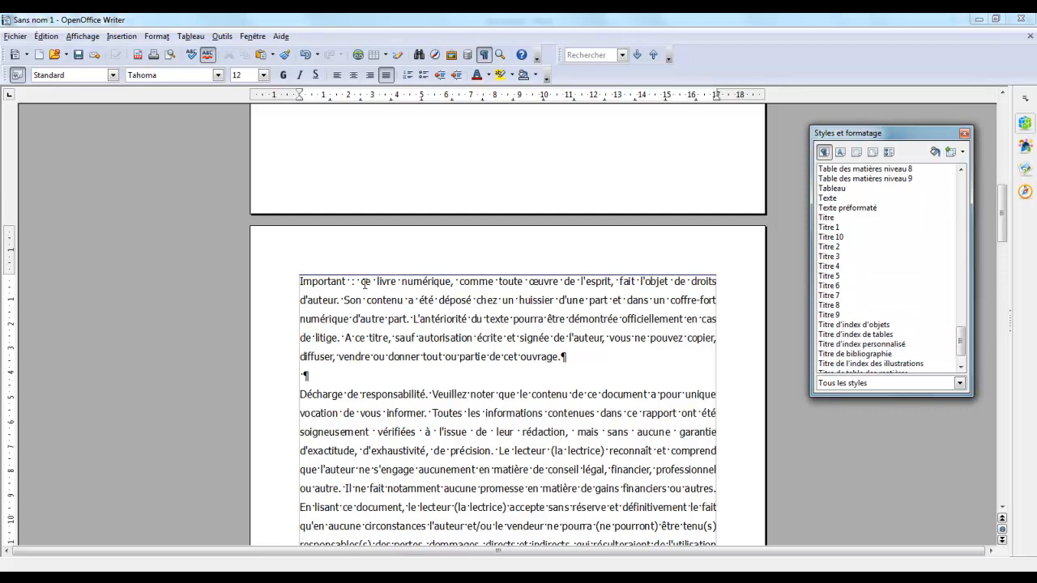
scroll(643, 380, up, 9)
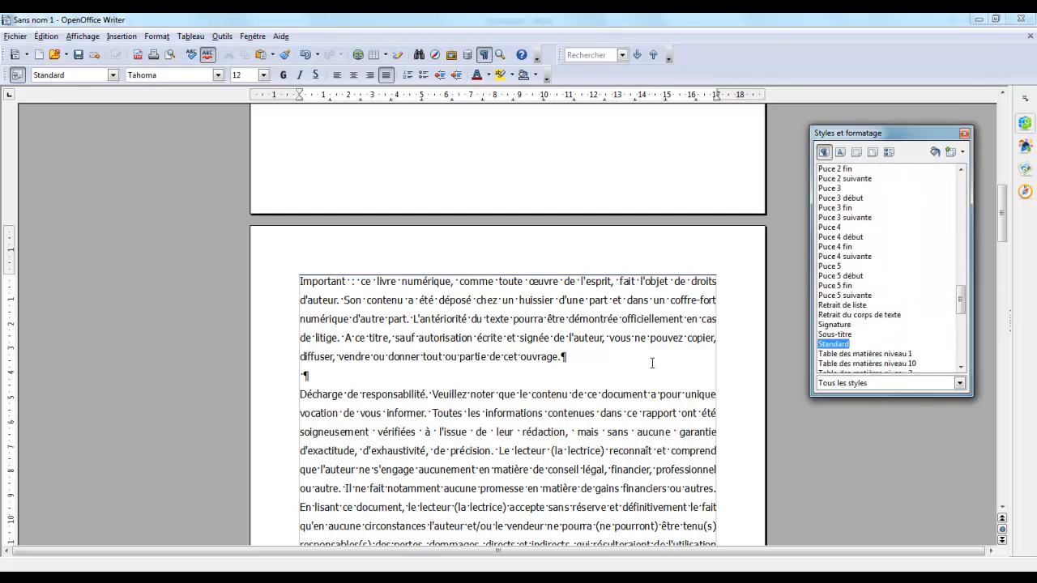
scroll(652, 363, down, 2)
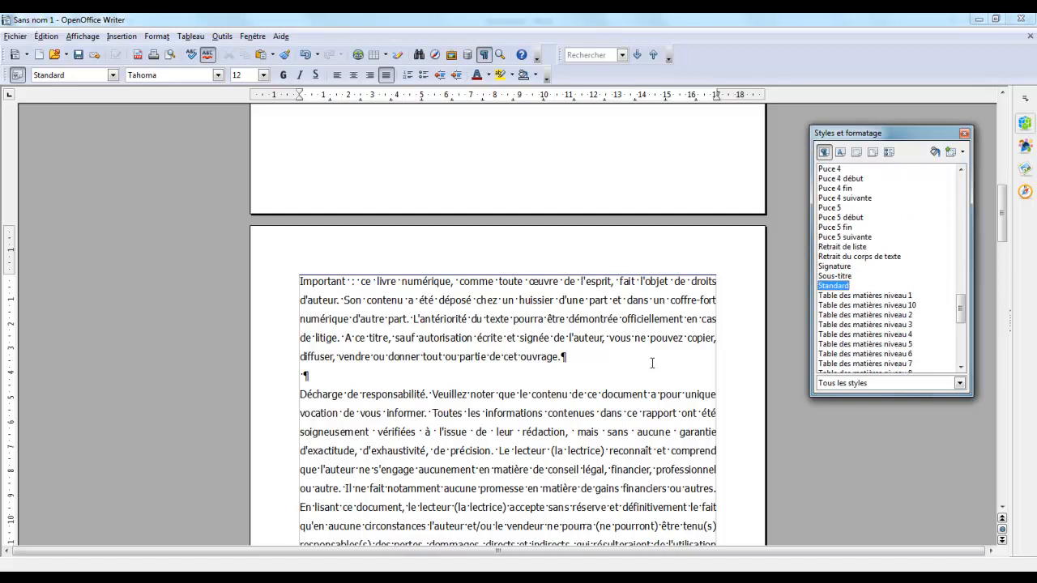
right_click(838, 292)
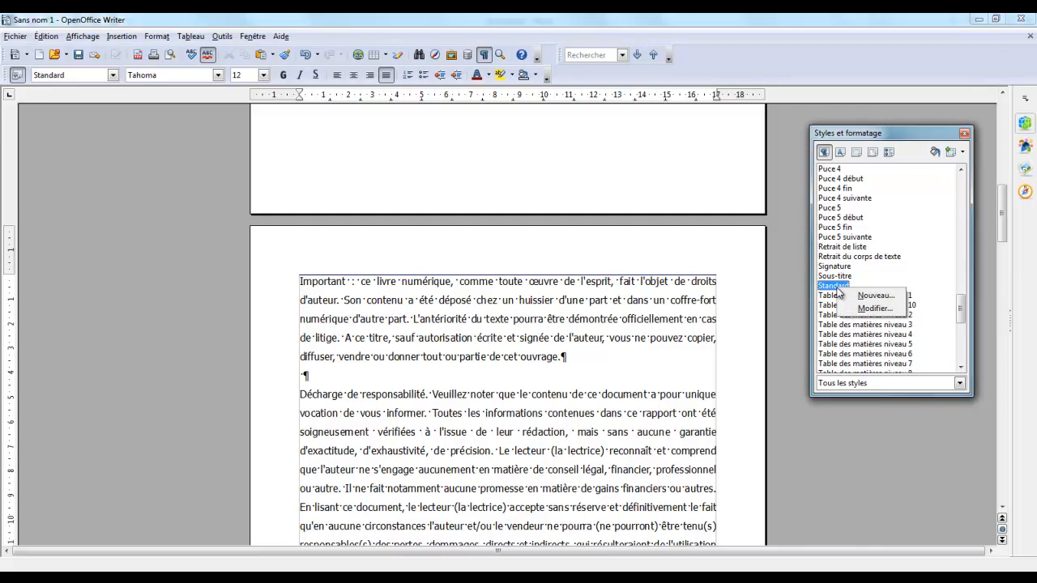
click(350, 314)
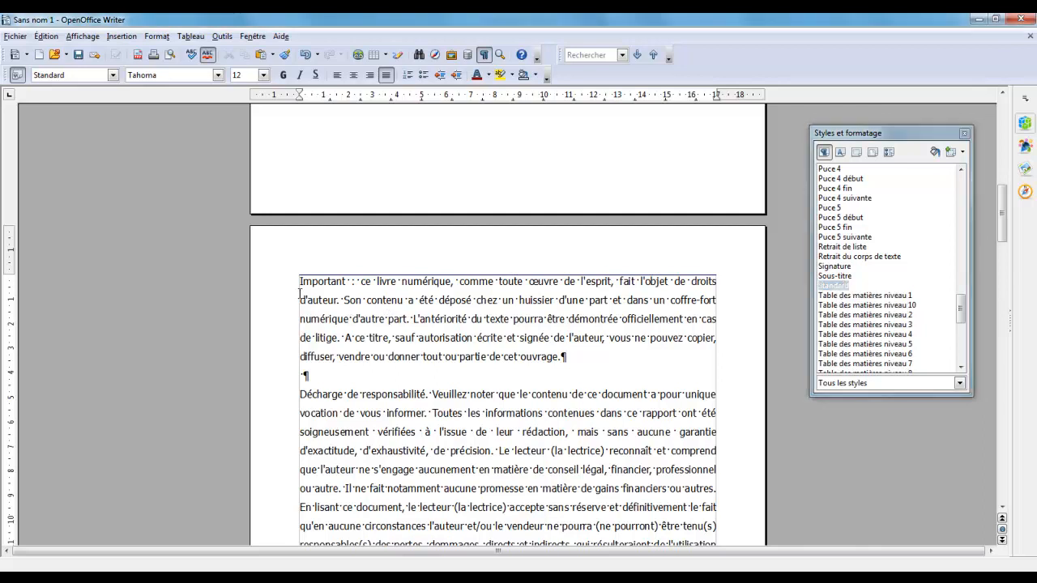
- Make the lead-ins "Important :" and "Décharge de responsabilité." bold in the legal notices
drag(300, 281, 356, 279)
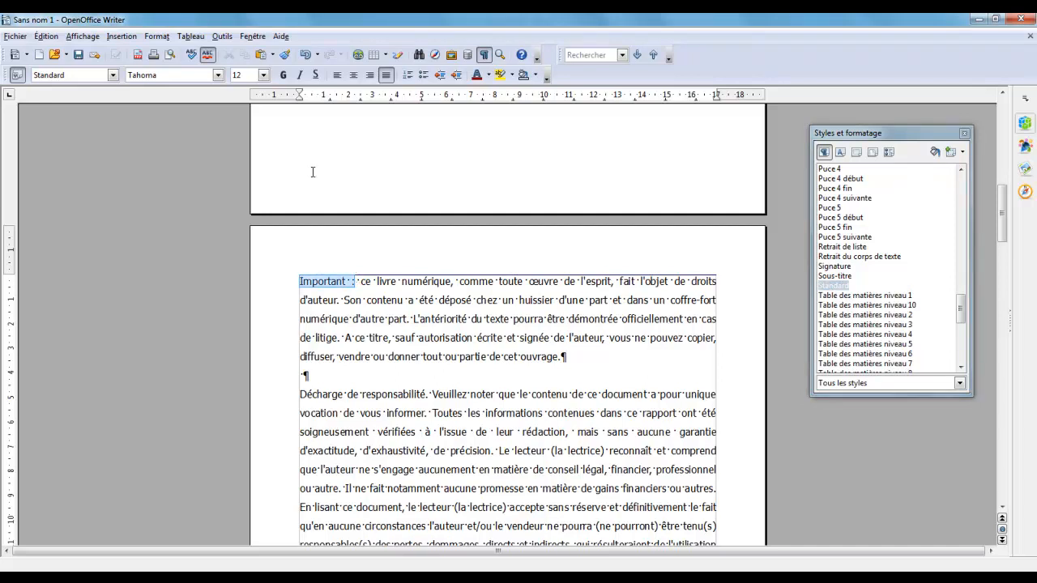
click(283, 76)
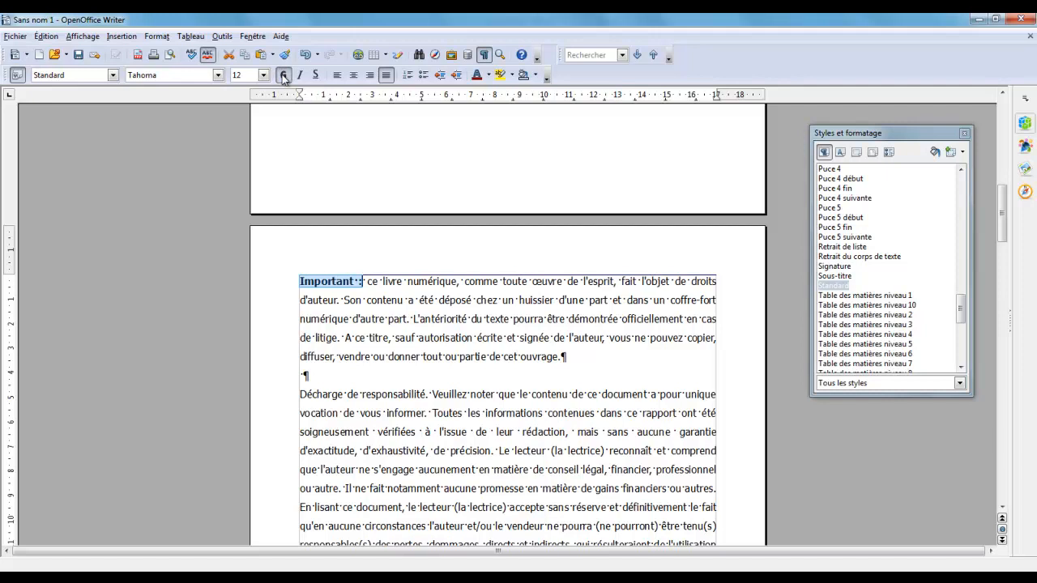
drag(302, 393, 429, 389)
key(ctrl+b)
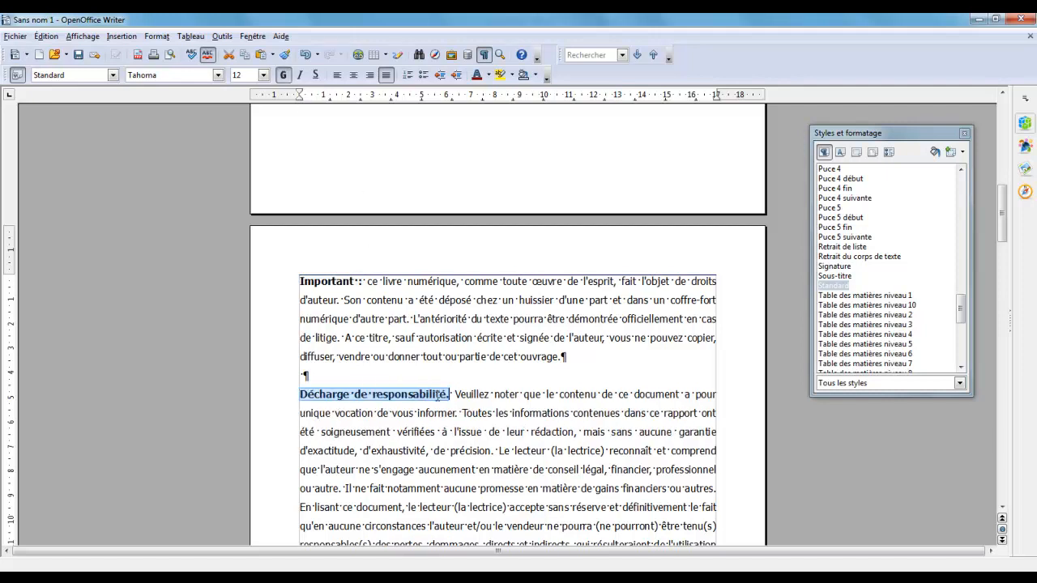
click(455, 392)
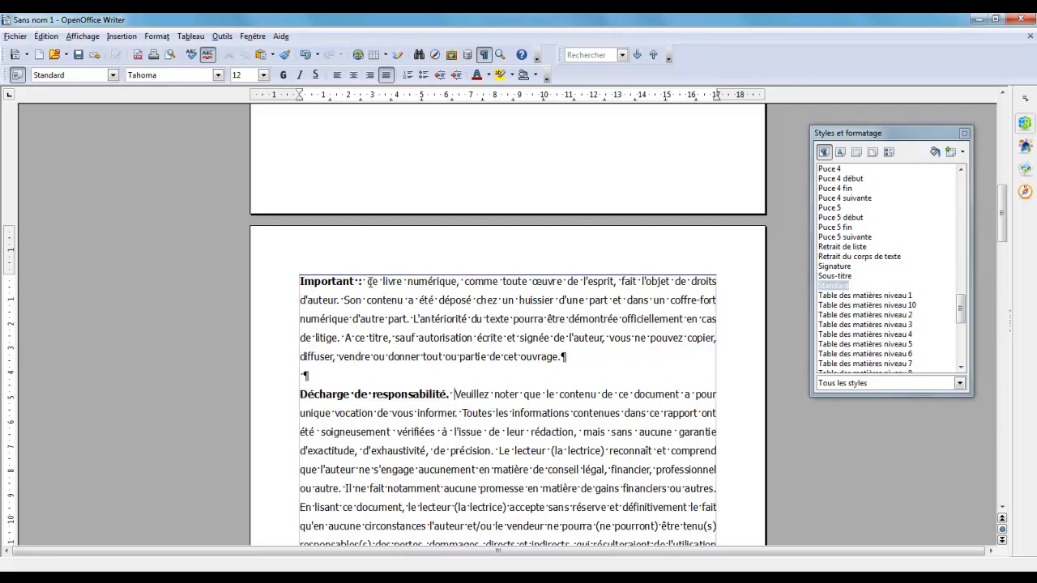
- Set the font size of the entire legal notice text to 10,5
drag(302, 281, 486, 243)
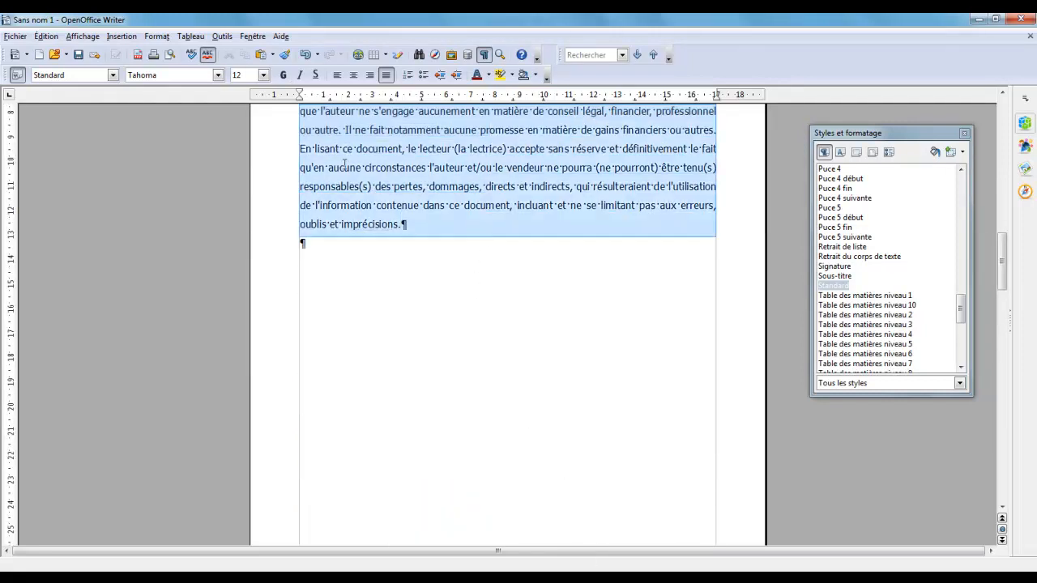
click(263, 74)
click(243, 119)
click(608, 330)
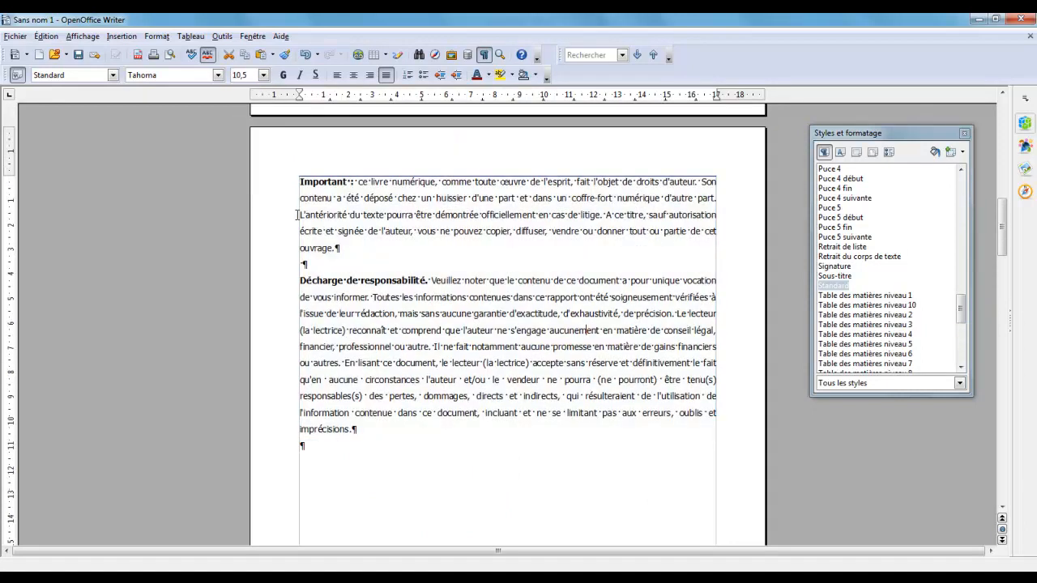
- Insert several empty paragraphs above the "Important :" paragraph to move the legal notices down the page
key(ctrl+Home)
key(Return)
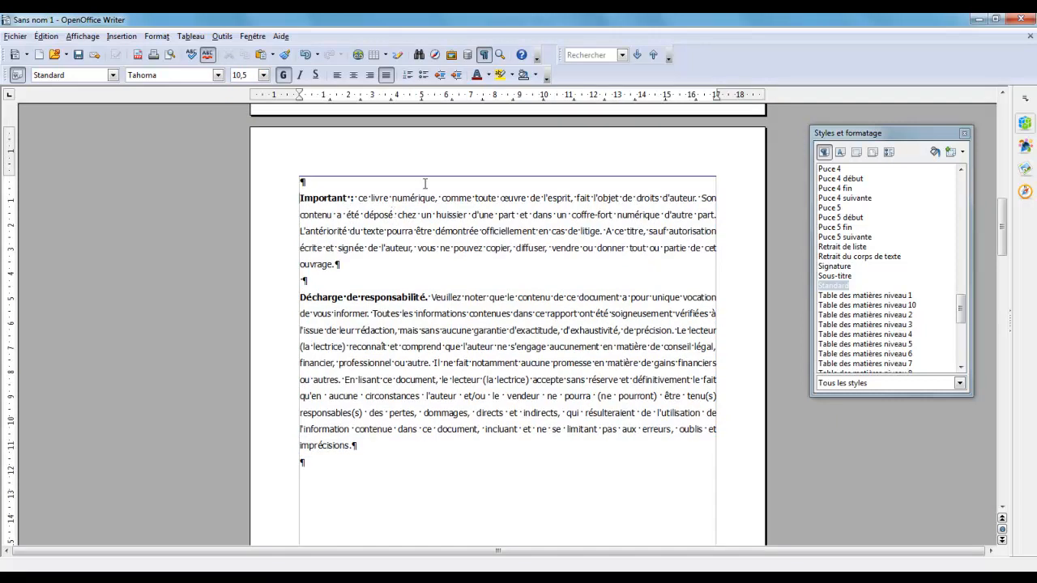
key(Return)
key(Return)
key(Return)
key(Return)
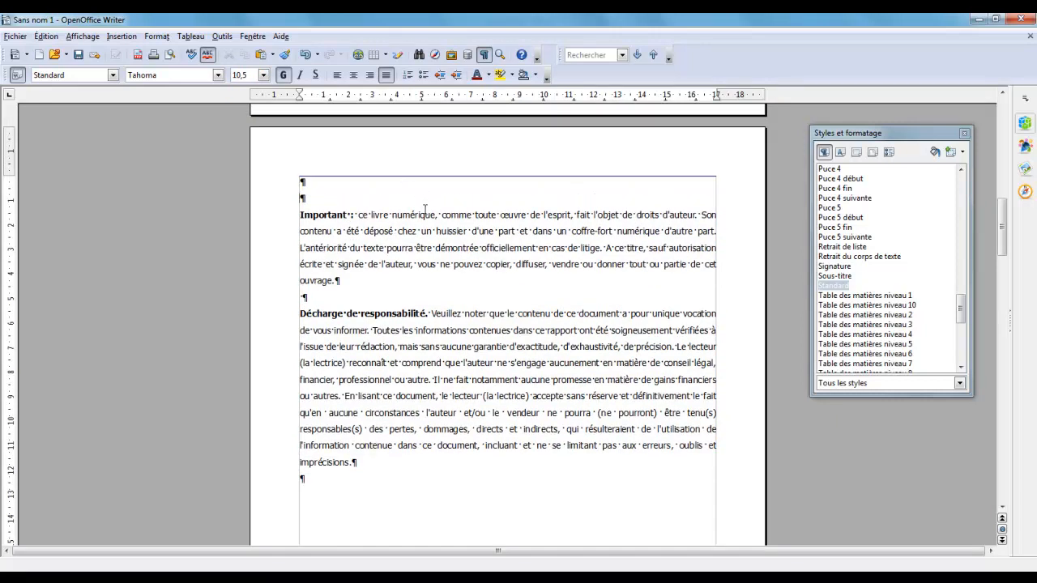
scroll(497, 299, down, 2)
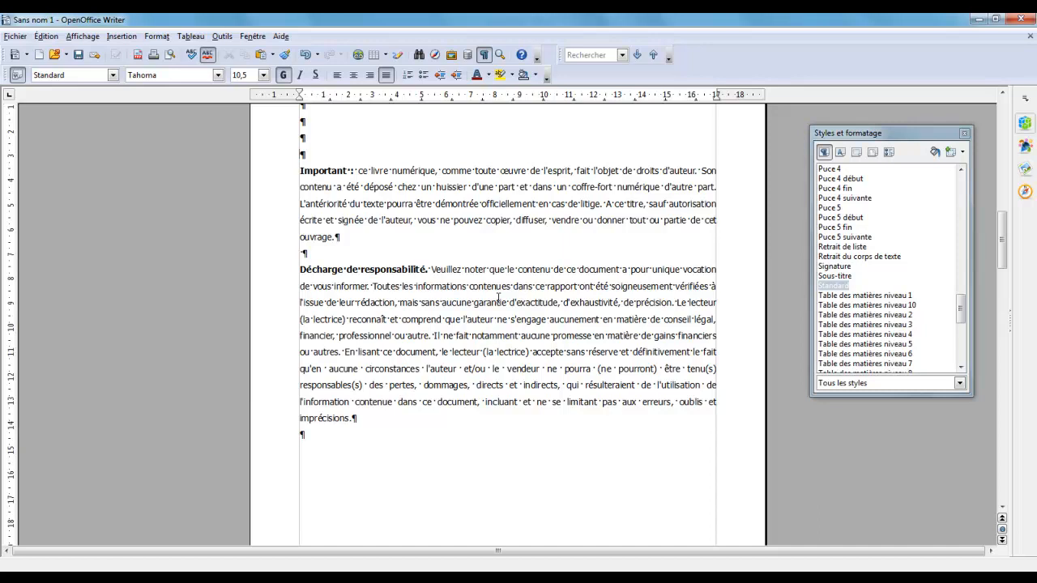
key(ctrl+g)
- Reduce the blank space above "Important :" to two empty paragraphs, and add an empty paragraph below the legal text
scroll(350, 371, up, 1)
click(321, 199)
key(Delete)
key(Delete)
key(Delete)
scroll(370, 431, down, 1)
click(341, 411)
key(Return)
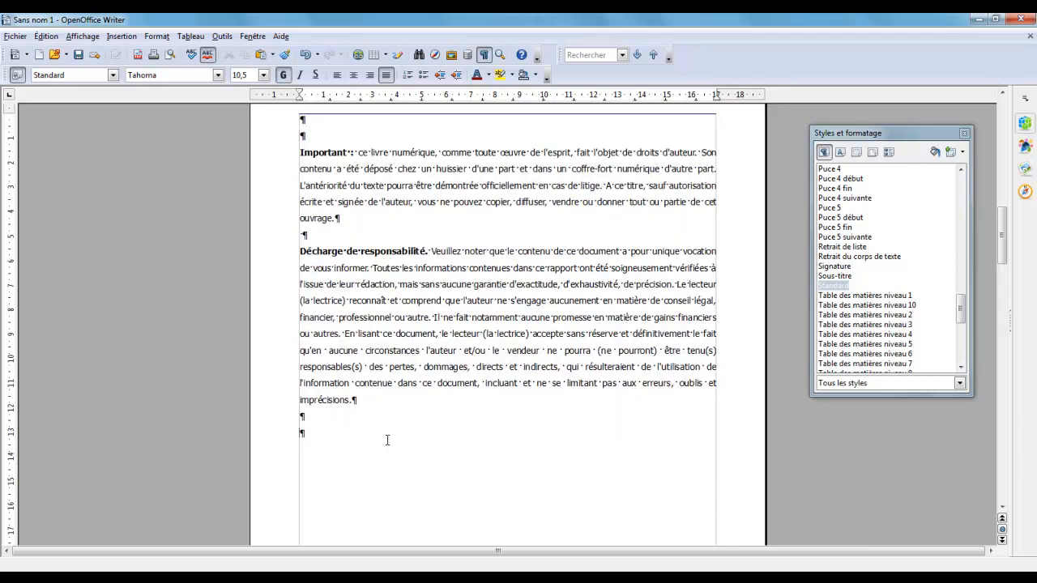
- Insert a table with 1 column and 3 rows below the legal notices
click(190, 36)
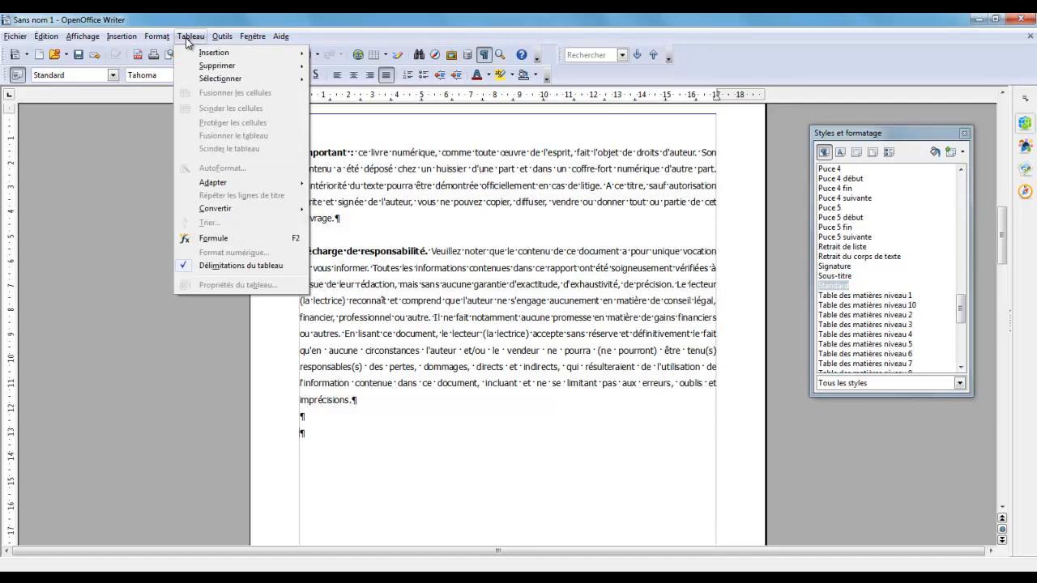
mouse_move(202, 54)
click(339, 55)
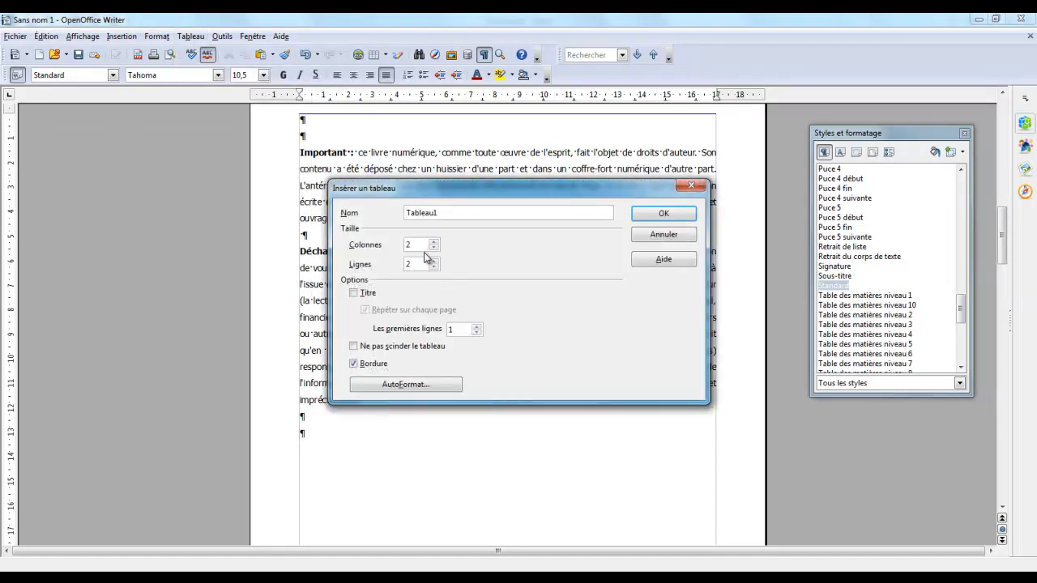
click(434, 242)
click(434, 248)
click(435, 267)
click(661, 215)
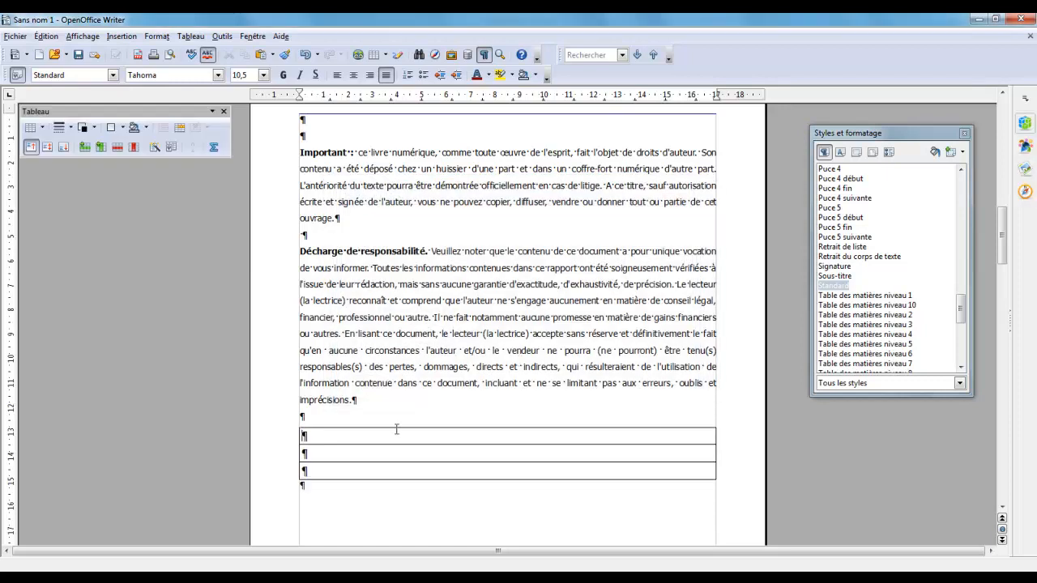
- Fill the table rows with "Prénom Nom", "Adresse" and "Lien de votre site", and add an empty paragraph above the table
text(aNN)
key(BackSpace)
key(BackSpace)
key(BackSpace)
text(M)
key(BackSpace)
text(Prénom)
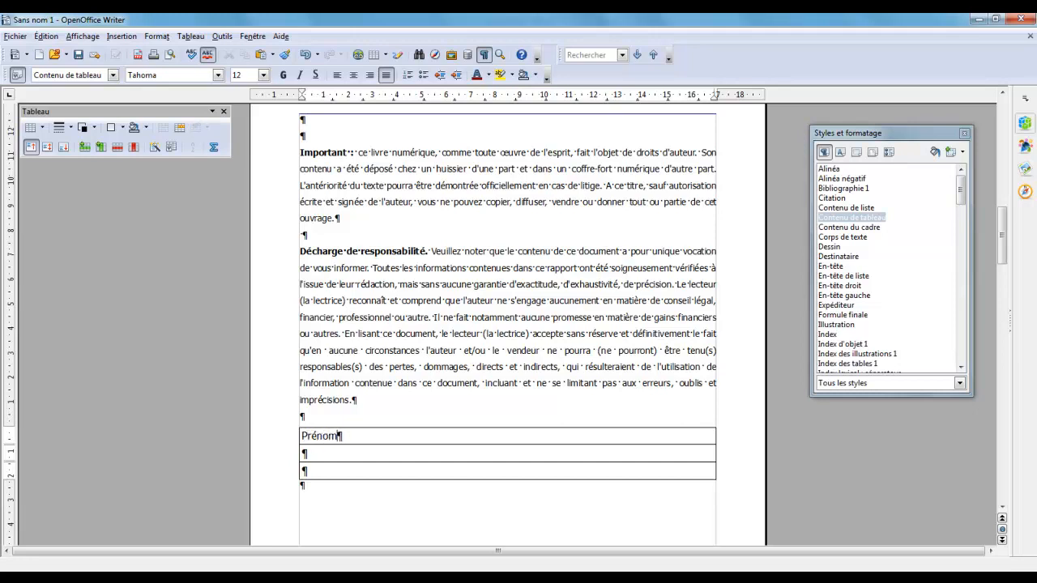
text( Nom)
click(449, 454)
text(Adresse)
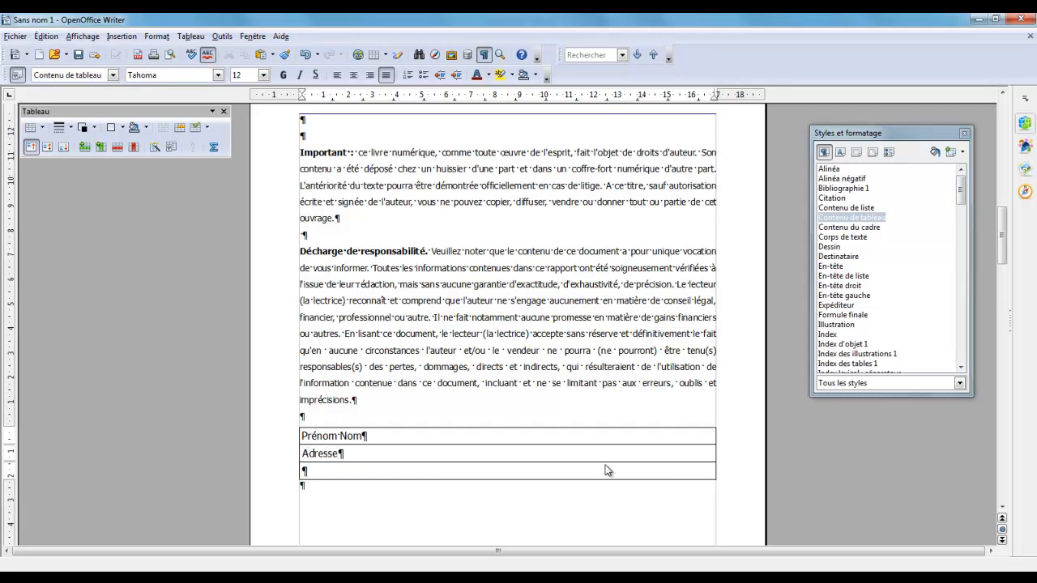
text(Lien de votre site)
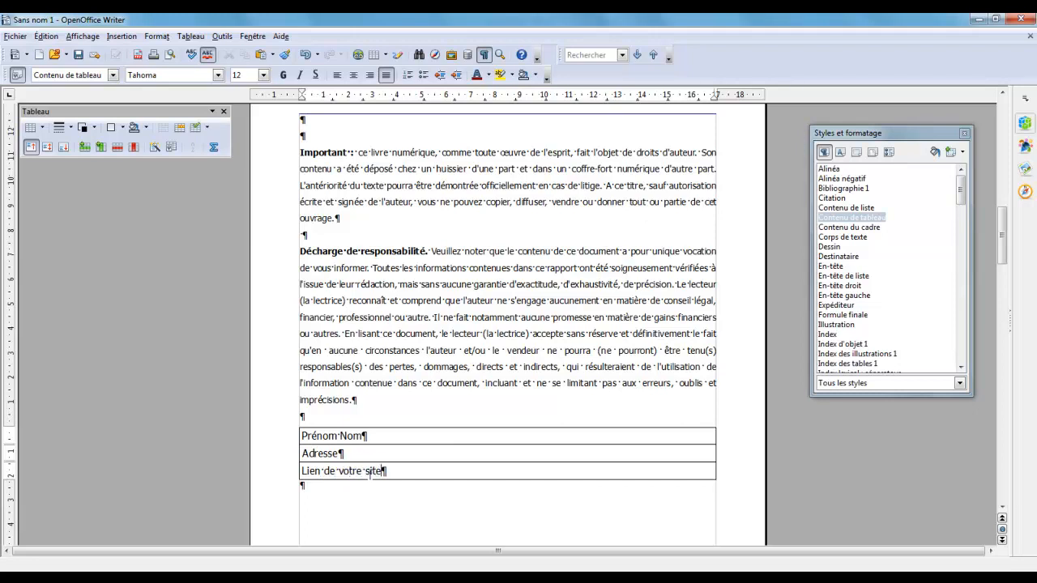
click(326, 417)
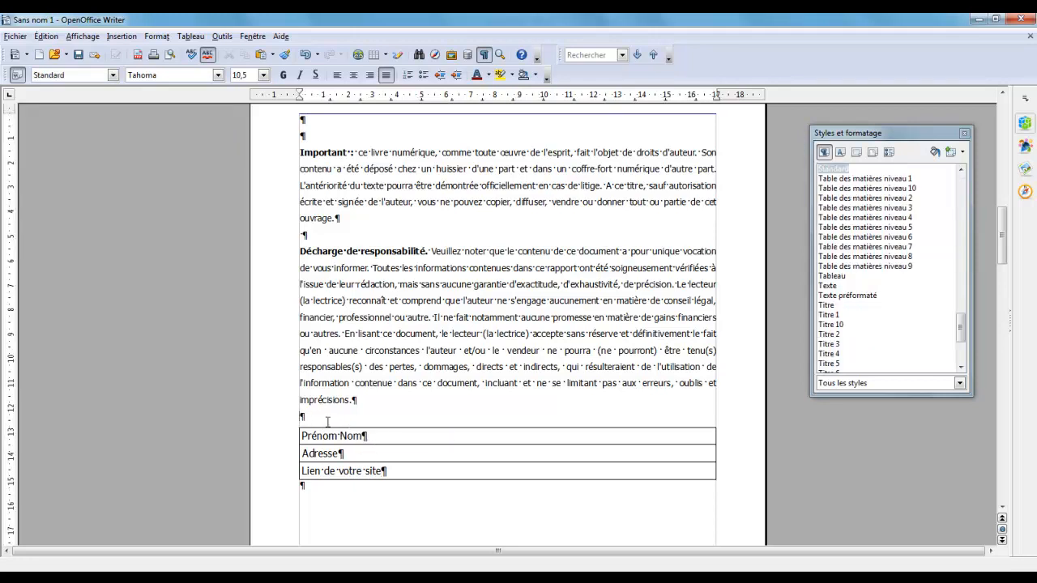
key(Return)
- Try to remove the borders of the three table rows, and undo the row deletion
drag(305, 450, 407, 486)
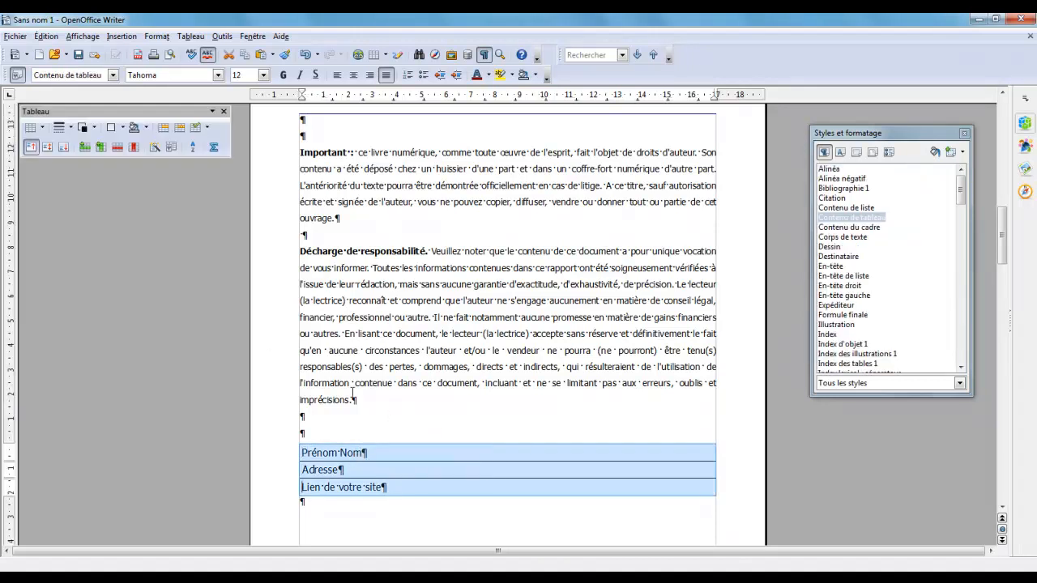
click(191, 36)
click(117, 129)
click(42, 127)
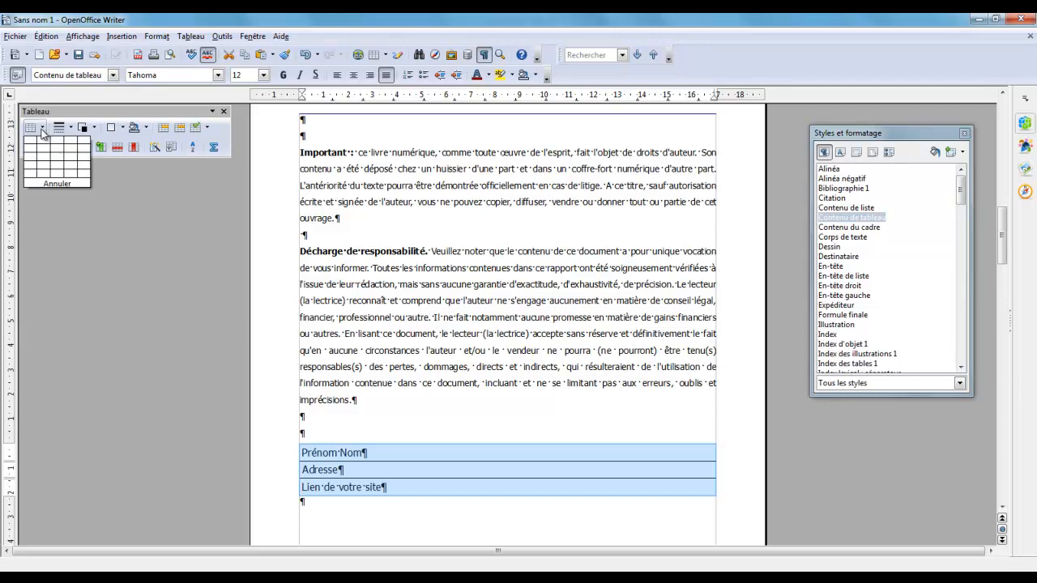
click(115, 134)
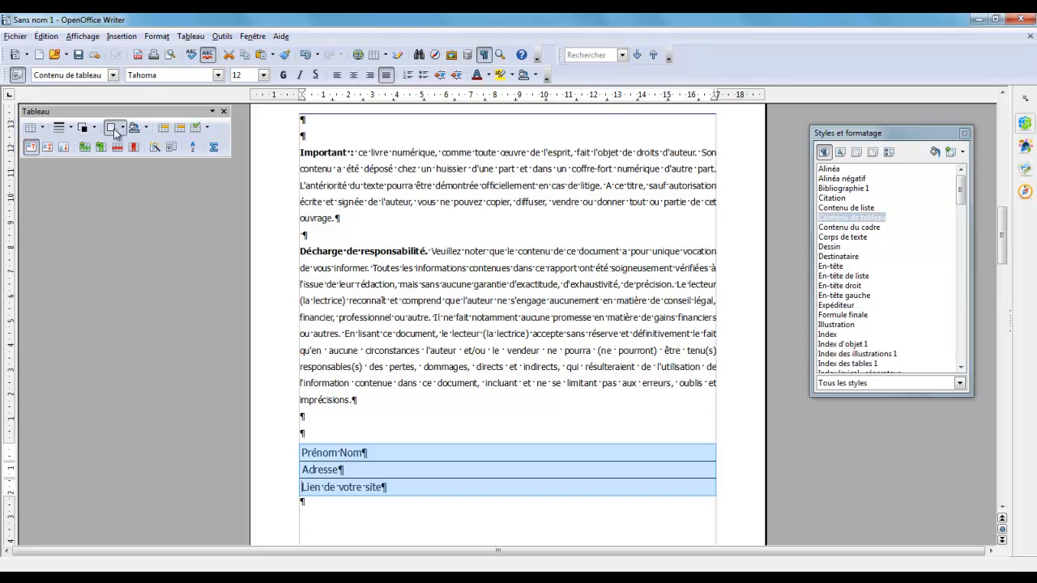
click(114, 131)
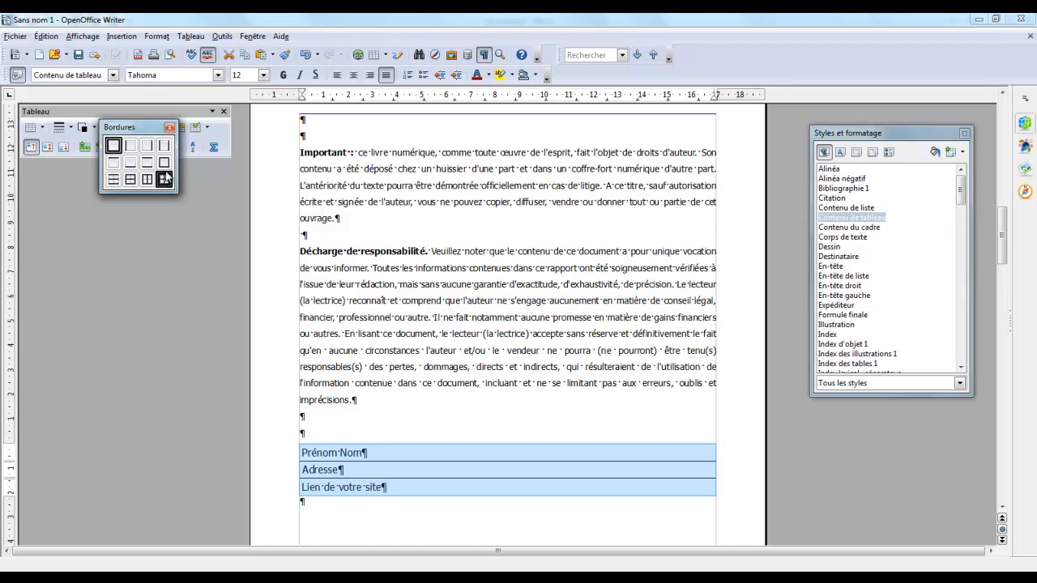
click(116, 149)
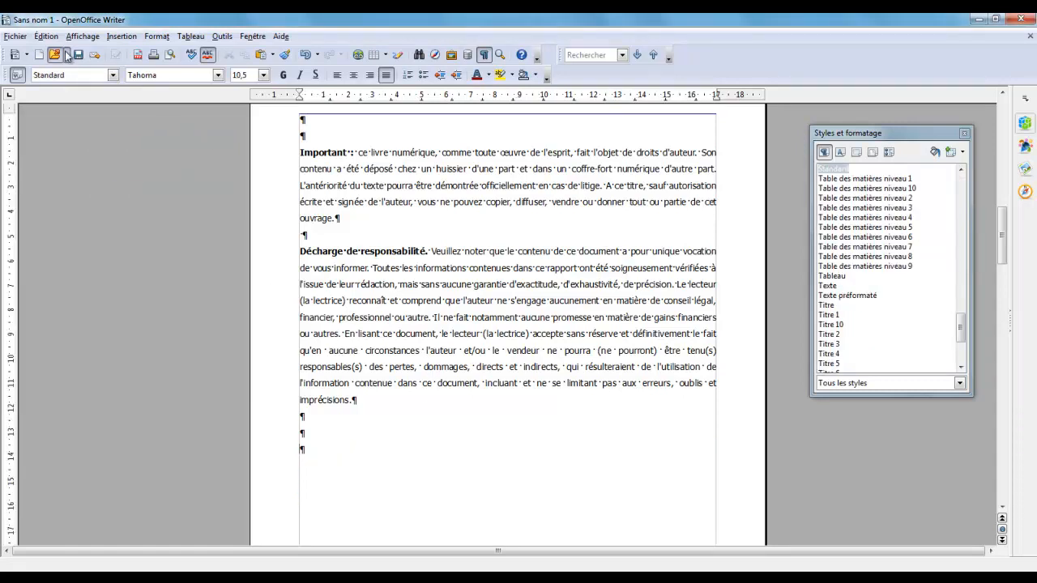
click(307, 55)
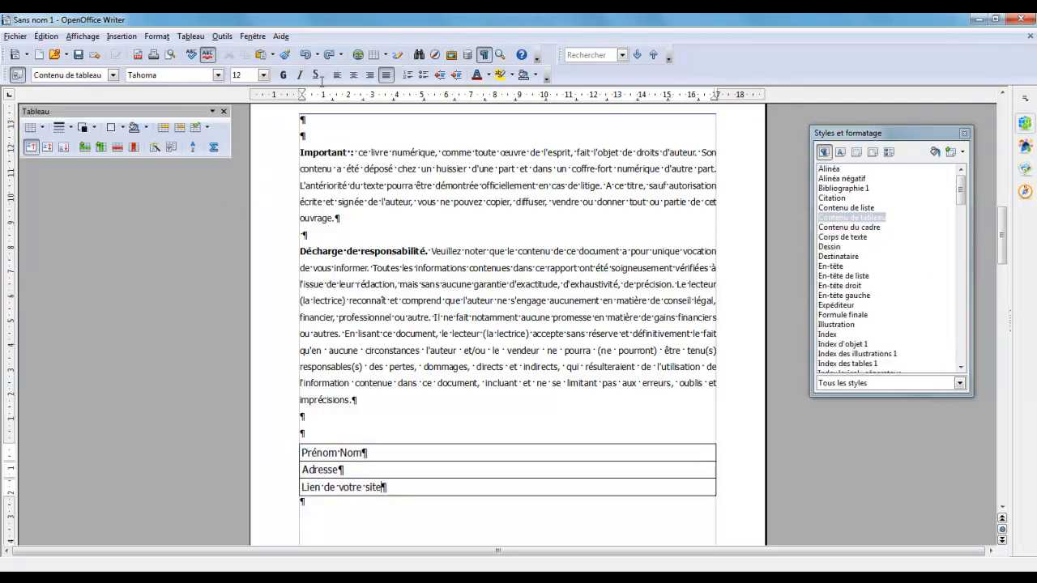
- Remove all borders from the three table rows, and check the pages in the print preview
drag(306, 453, 397, 487)
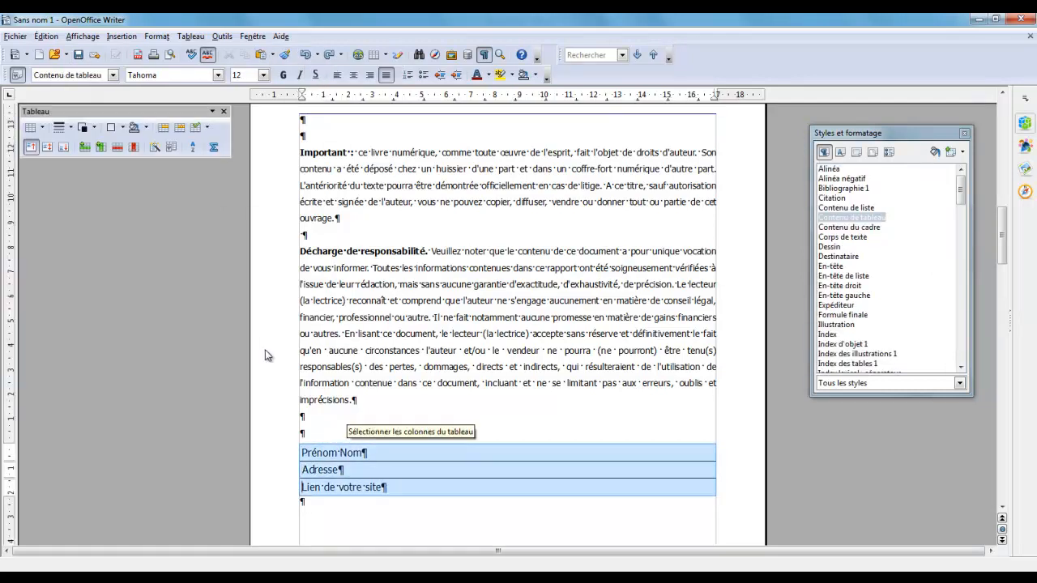
click(111, 127)
click(113, 147)
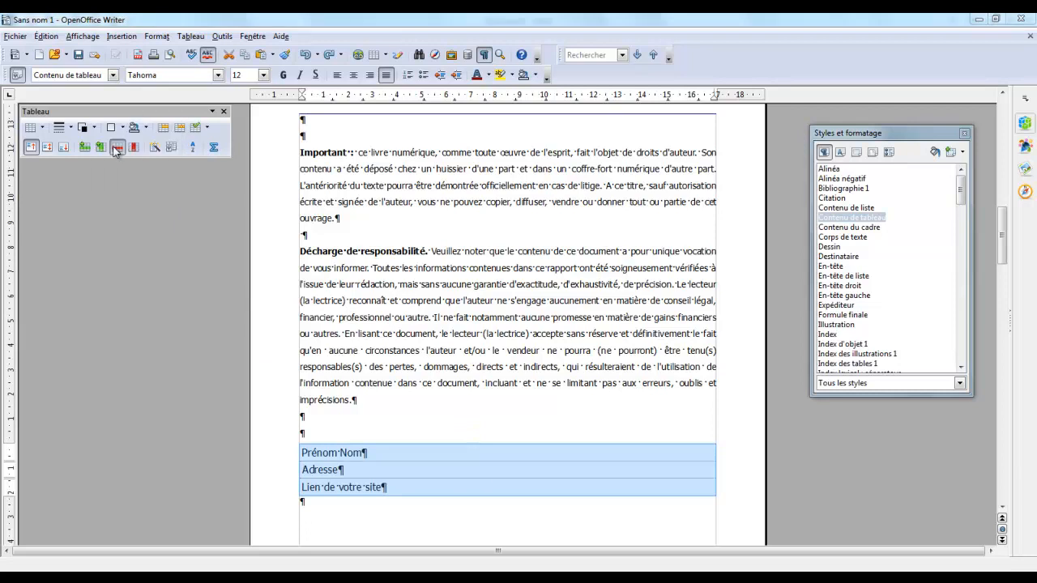
click(483, 486)
key(Down)
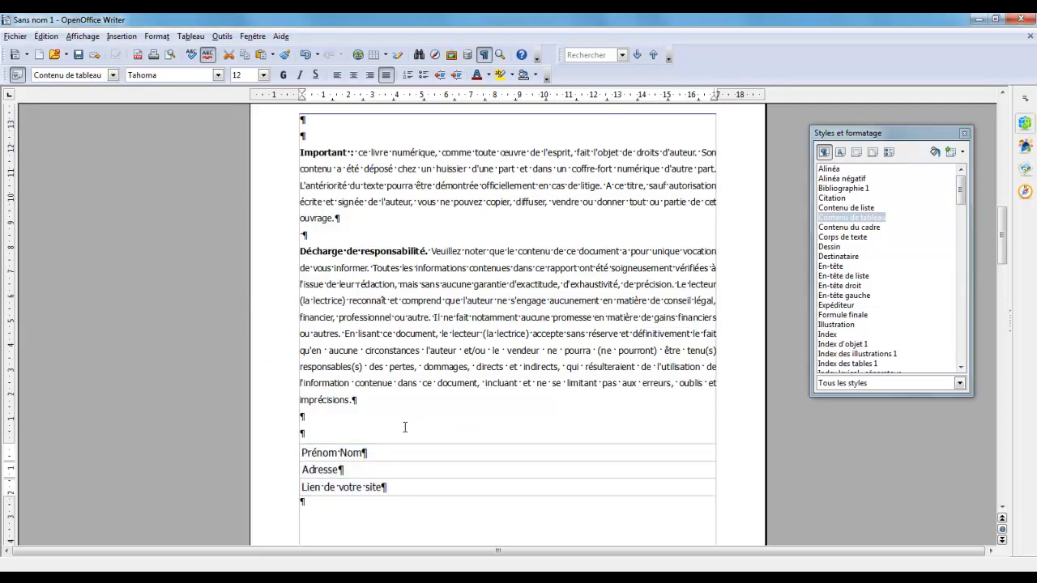
click(169, 54)
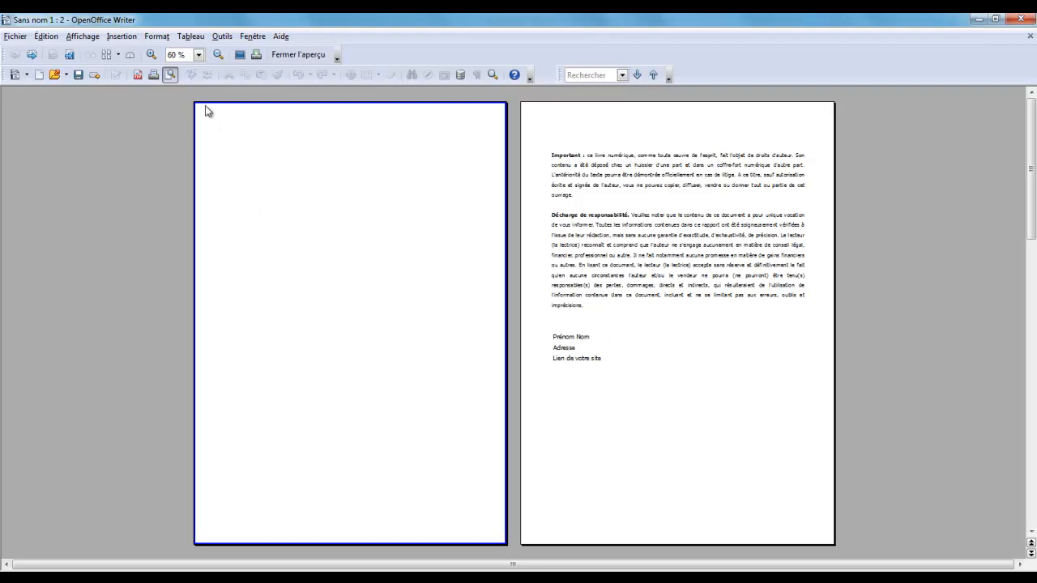
click(289, 55)
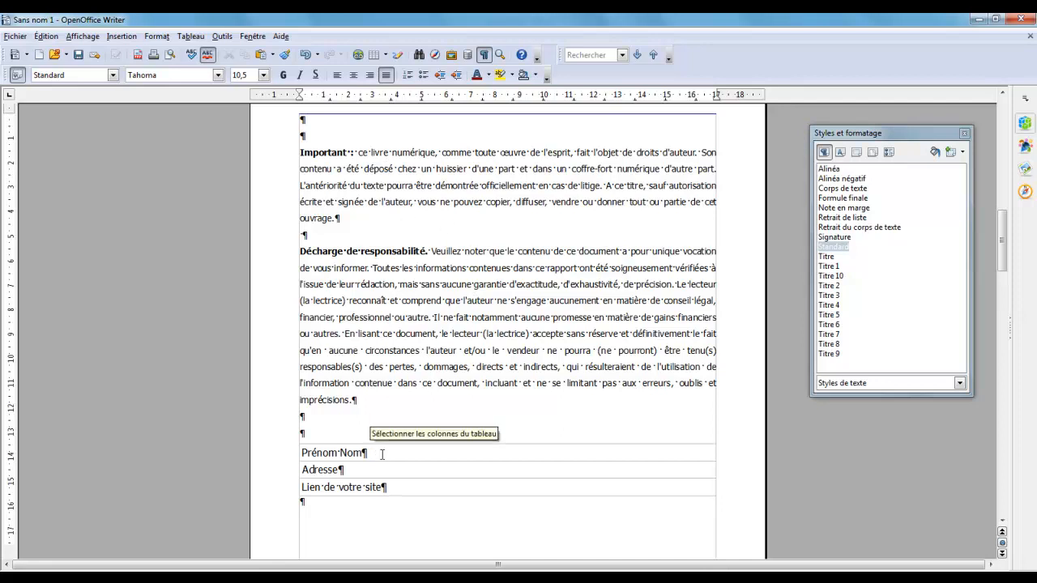
- Save the document as the template Modèle-Ebook in Mes modèles, replacing the existing template
click(20, 38)
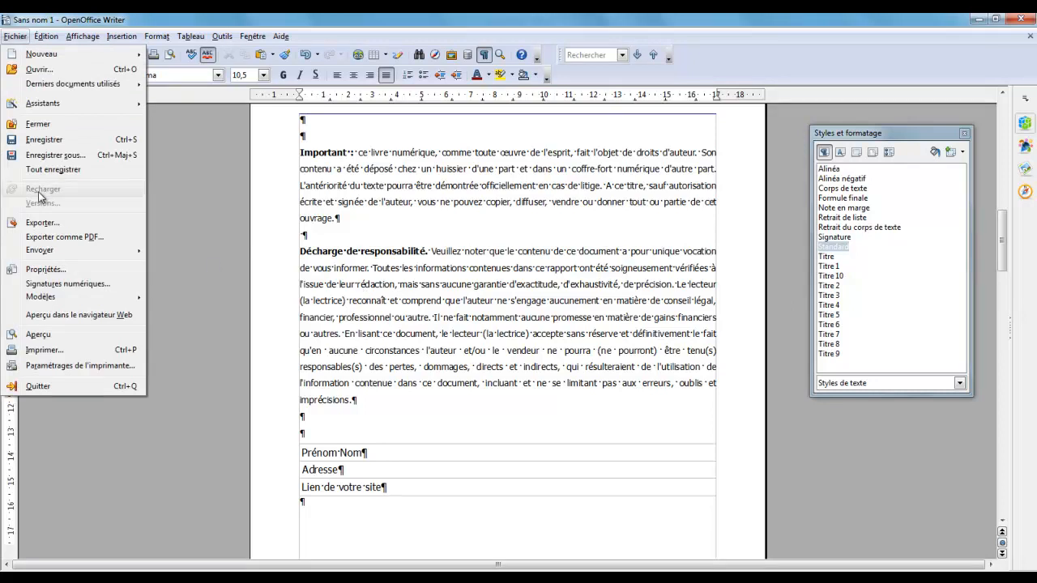
mouse_move(52, 301)
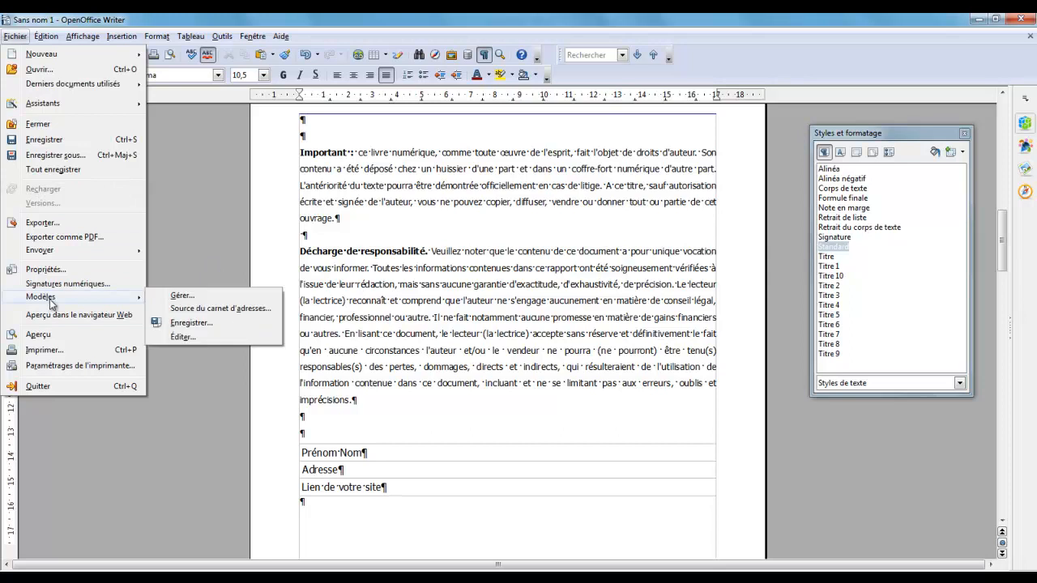
click(196, 329)
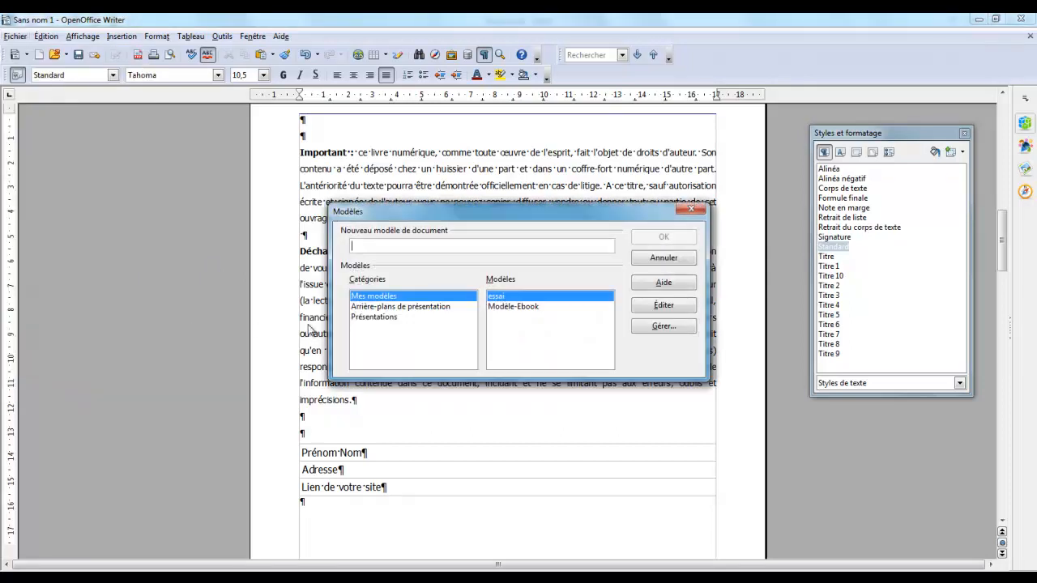
click(496, 308)
click(669, 238)
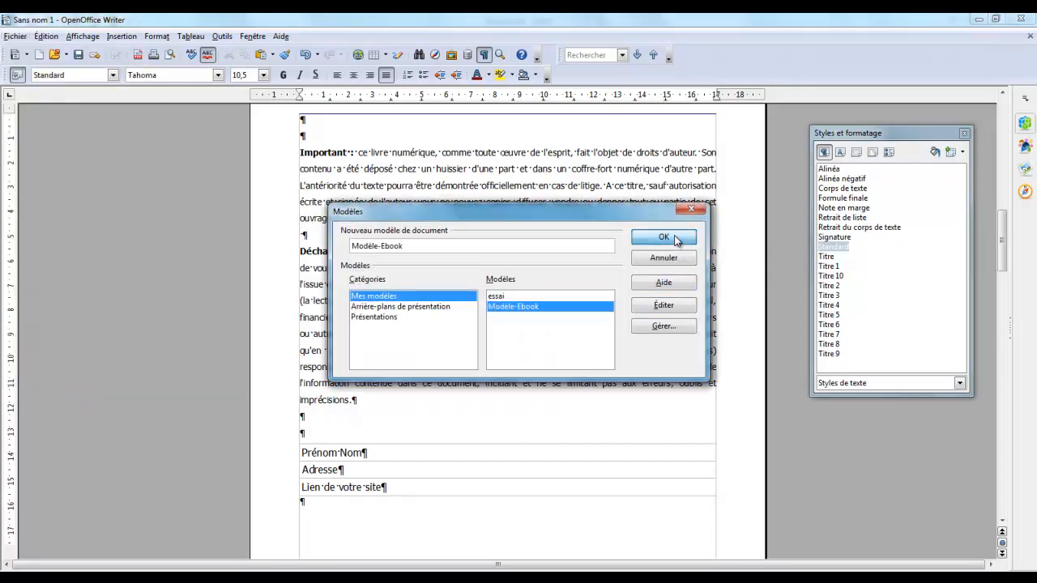
click(494, 314)
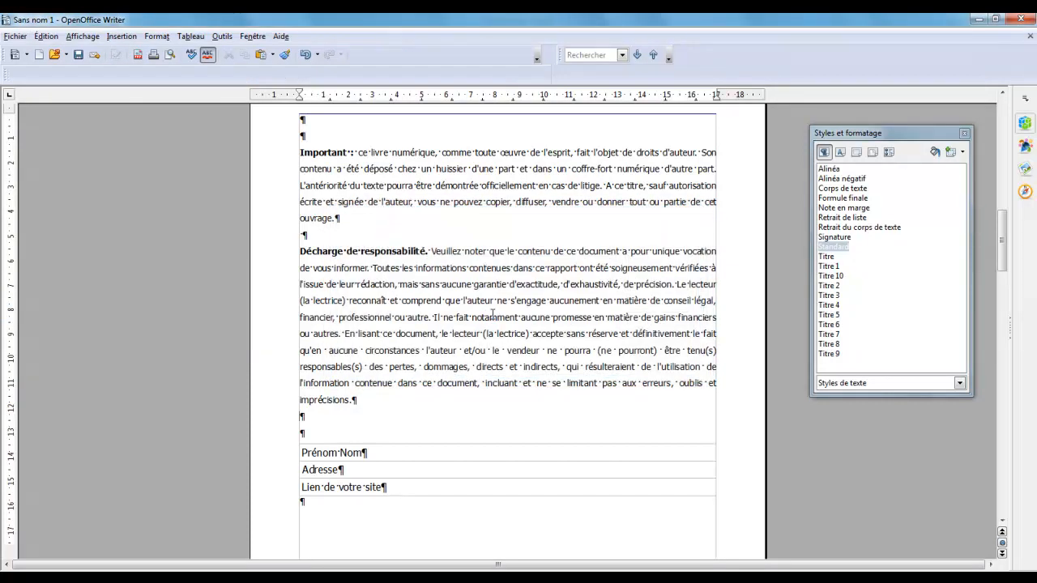